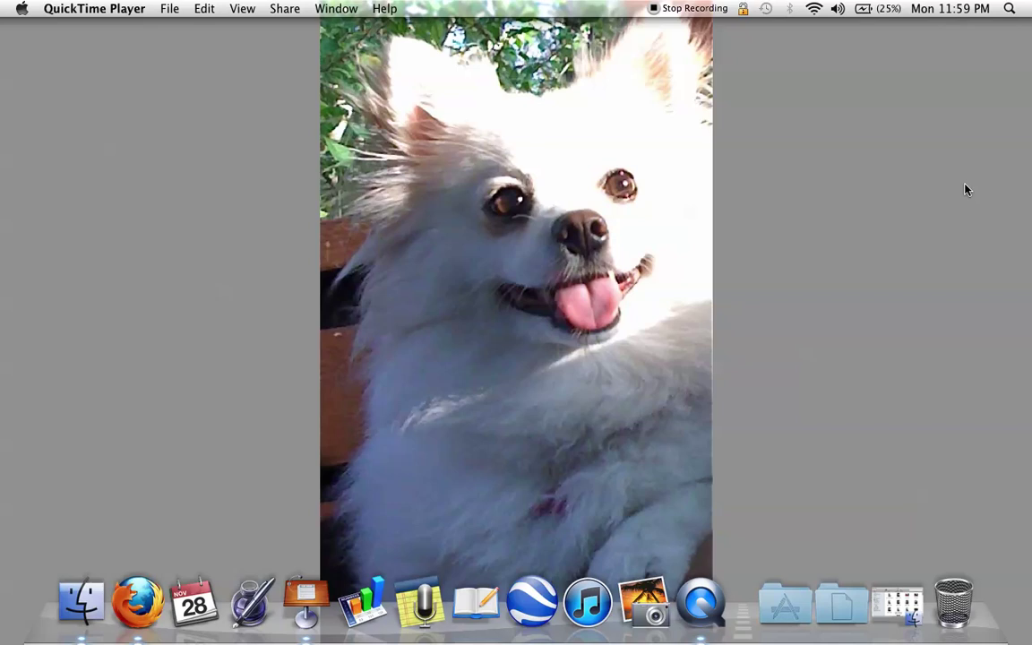
# Launch Keynote from the Spotlight Top Hit to bring up the Theme Chooser
pyautogui.click(1010, 11)
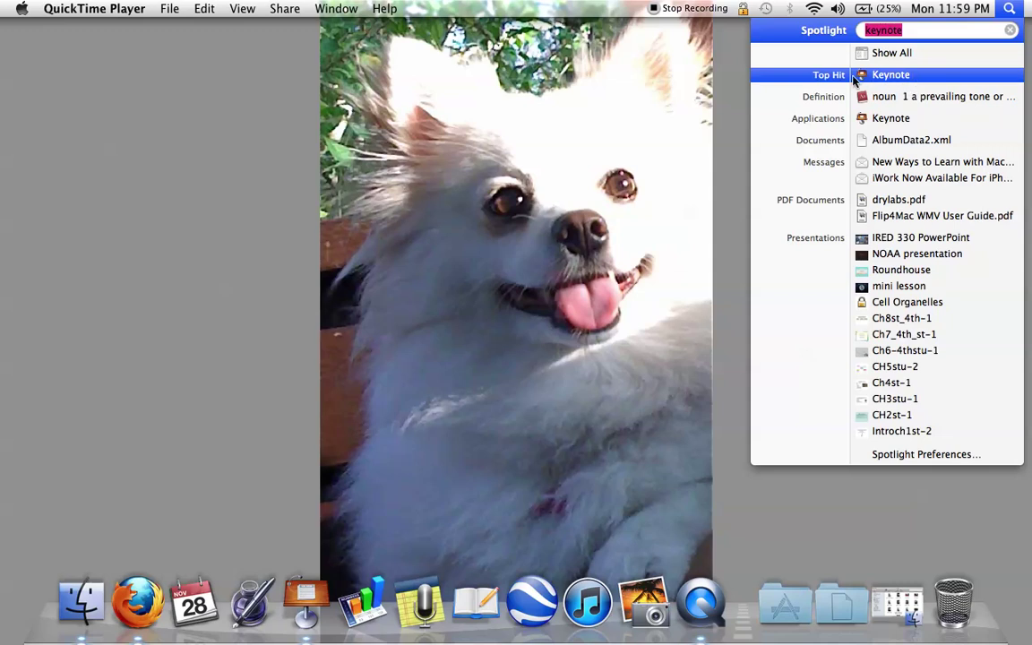
pyautogui.click(725, 121)
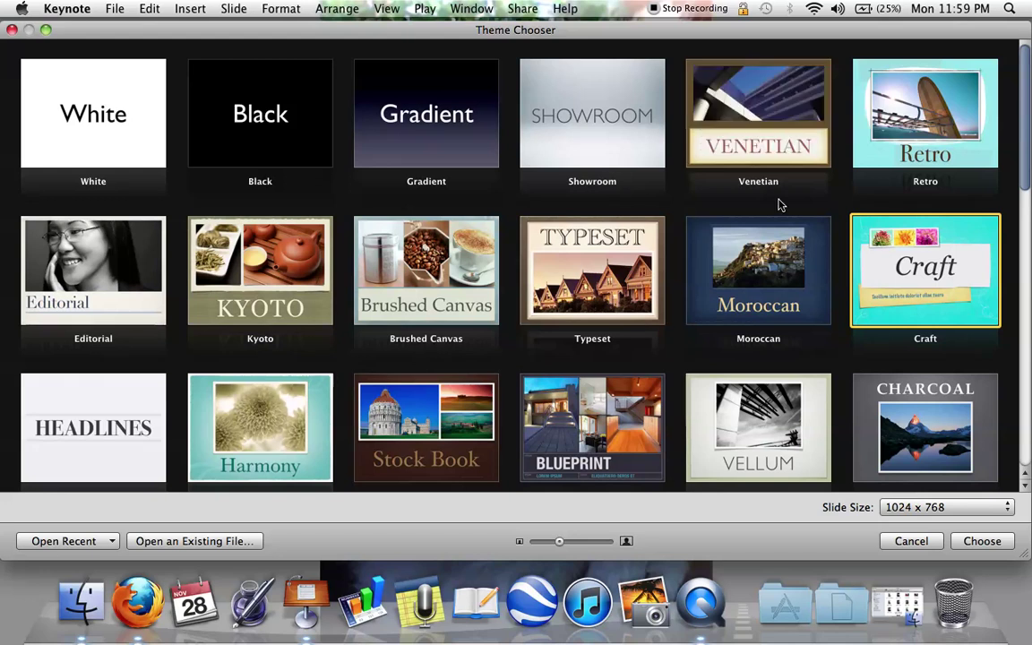
# Browse the themes and create a new presentation from the Craft theme thumbnail
pyautogui.scroll(-5, 779, 205)
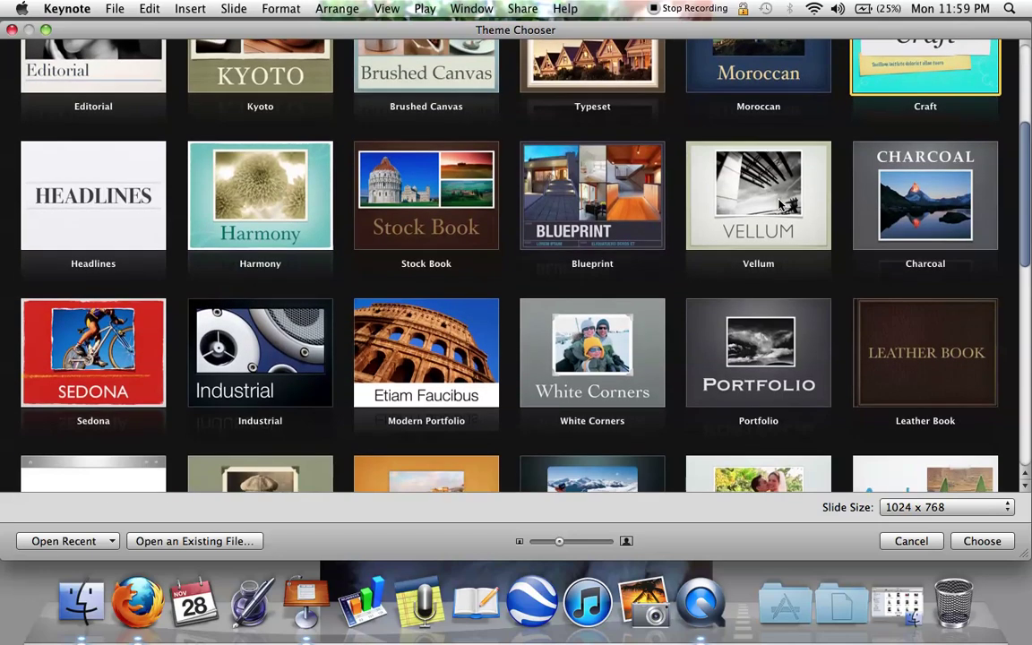
pyautogui.scroll(-2, 780, 204)
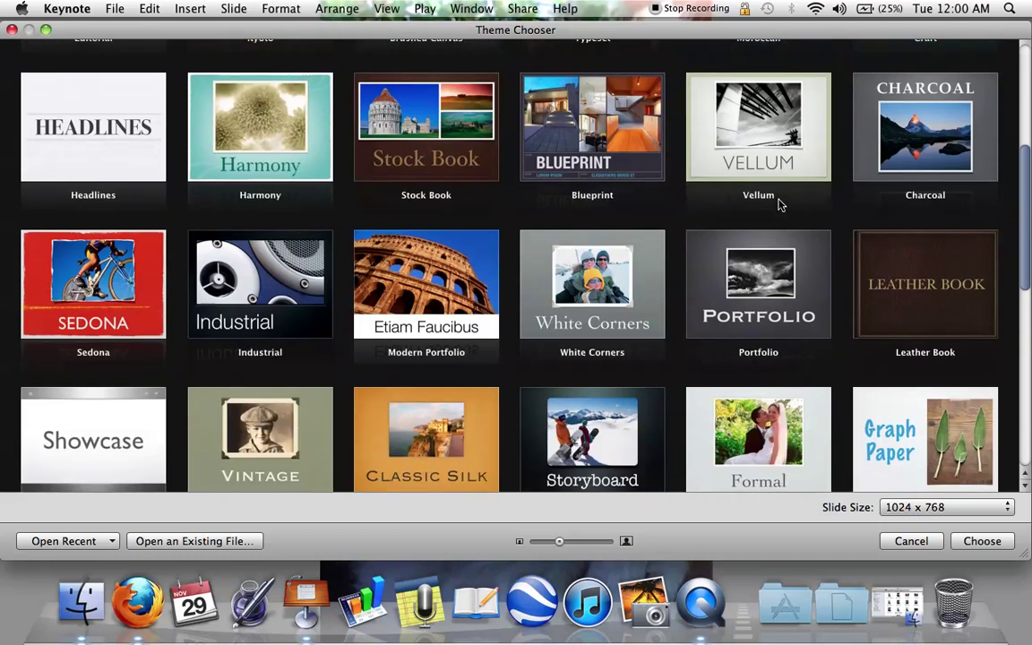
pyautogui.scroll(-3, 780, 204)
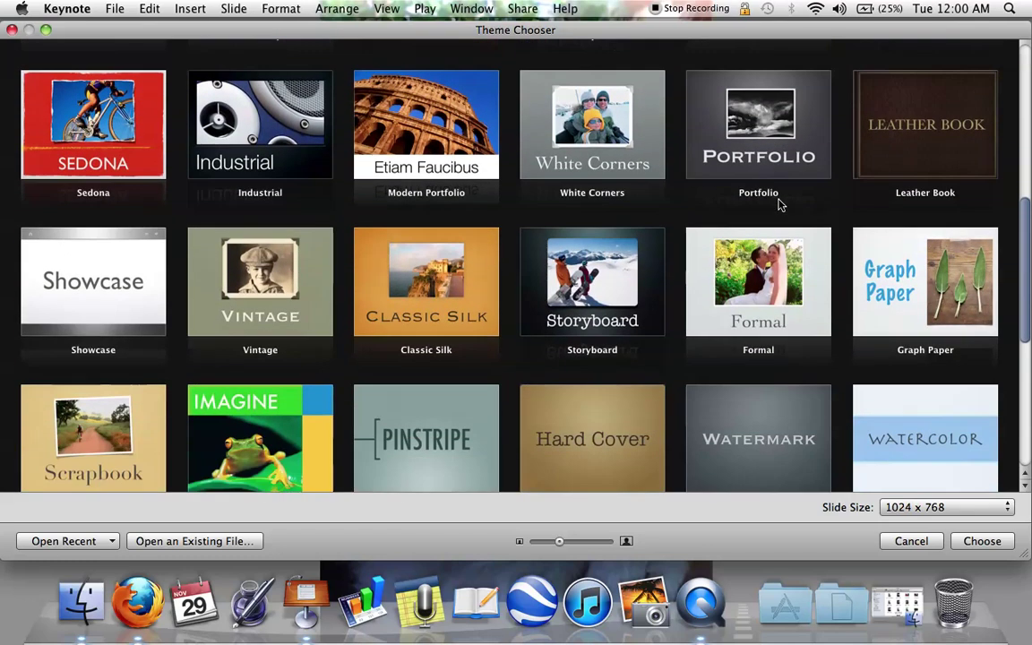
pyautogui.scroll(-6, 780, 204)
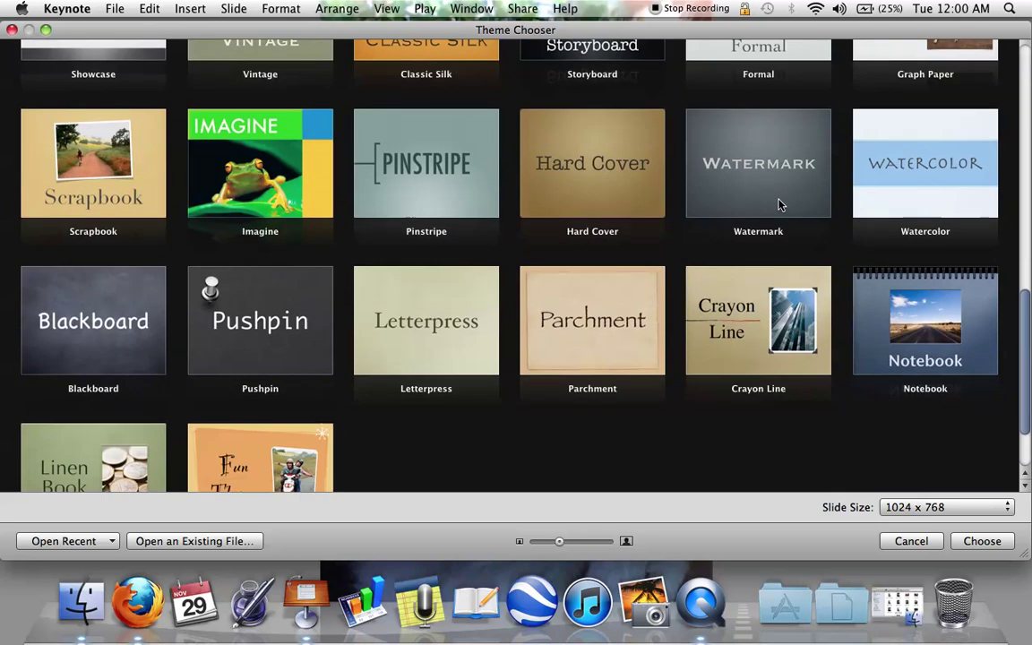
pyautogui.scroll(10, 779, 204)
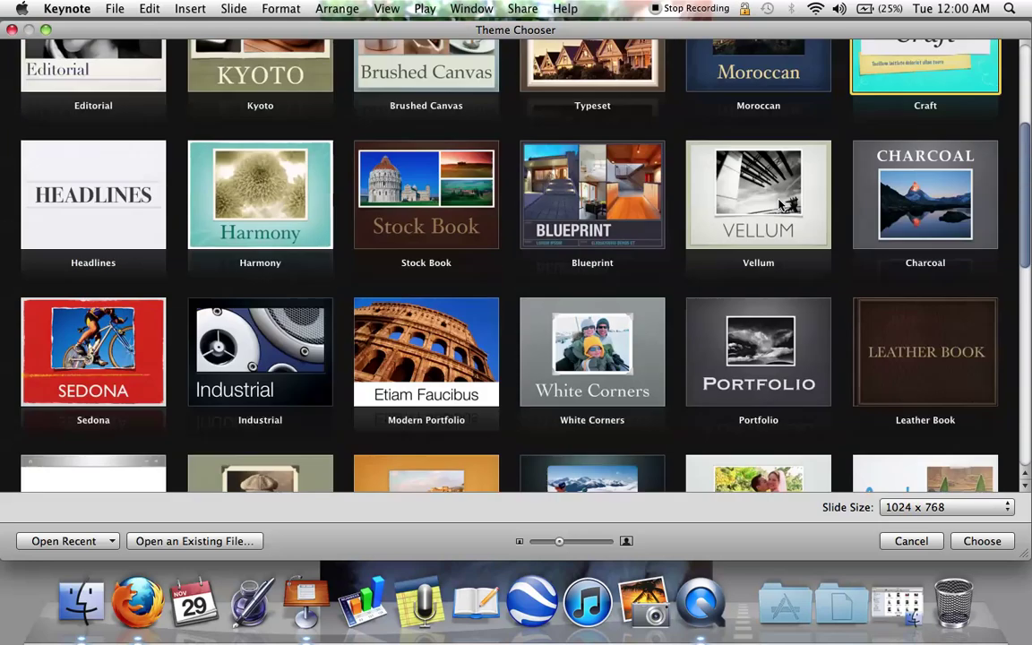
pyautogui.scroll(3, 781, 204)
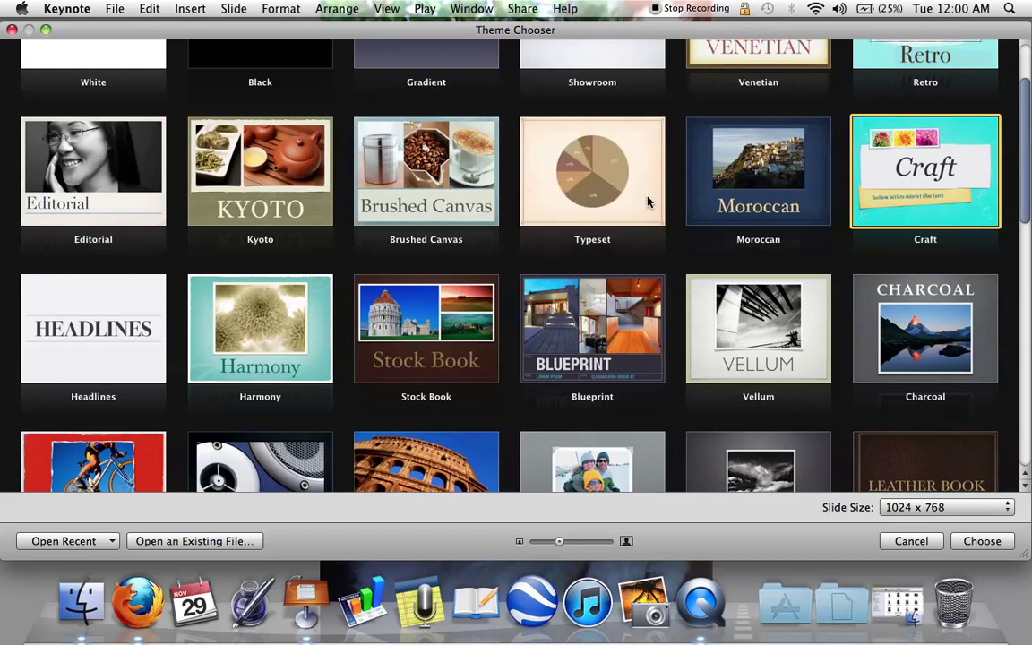
pyautogui.doubleClick(941, 163)
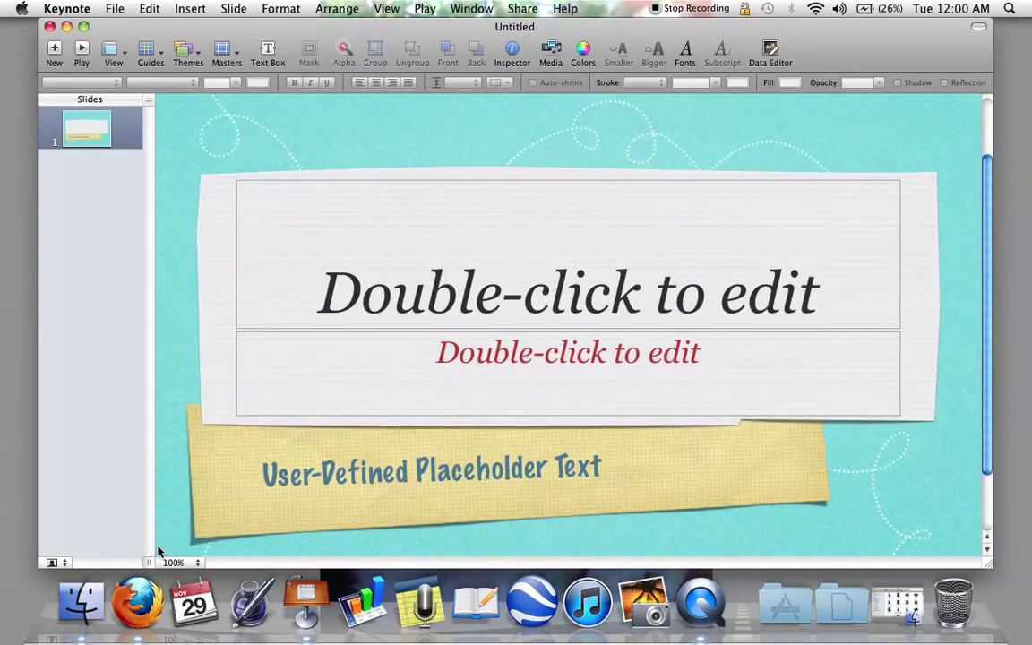
# Set the slide view zoom to 75%
pyautogui.click(172, 564)
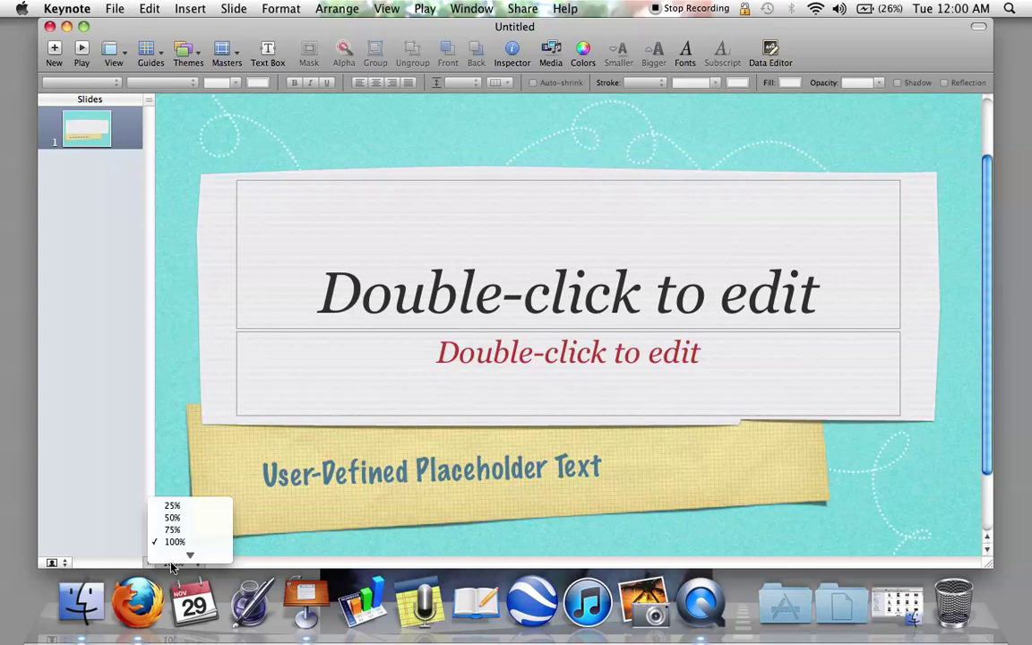
pyautogui.click(178, 530)
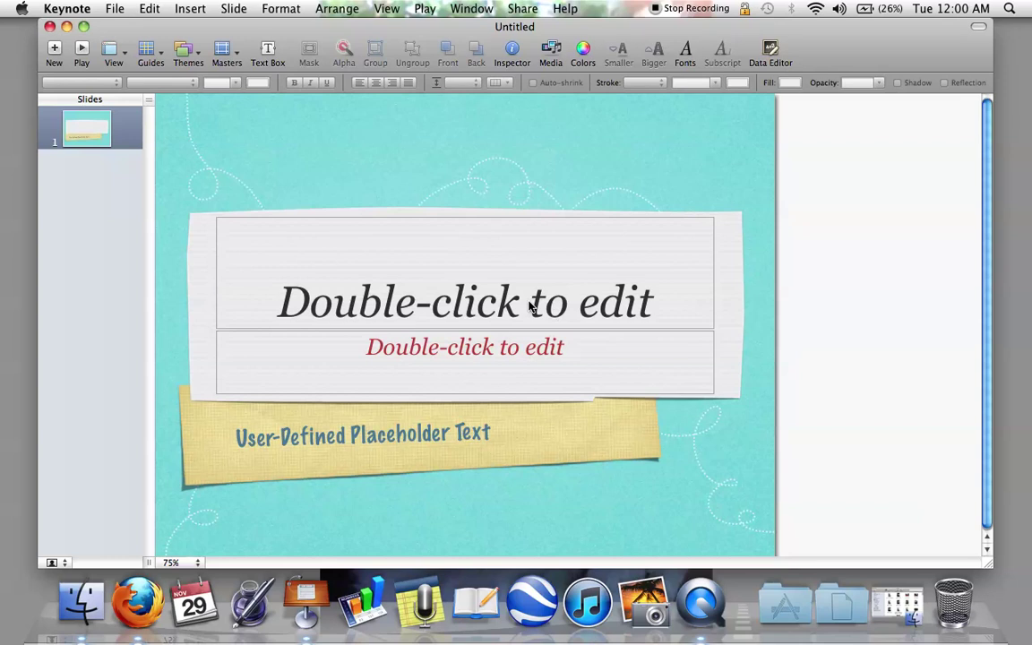
# Title the slide 'Practice' with the subtitle 'How to use keynote'
pyautogui.click(529, 307)
pyautogui.click(528, 306)
pyautogui.write('Practice')
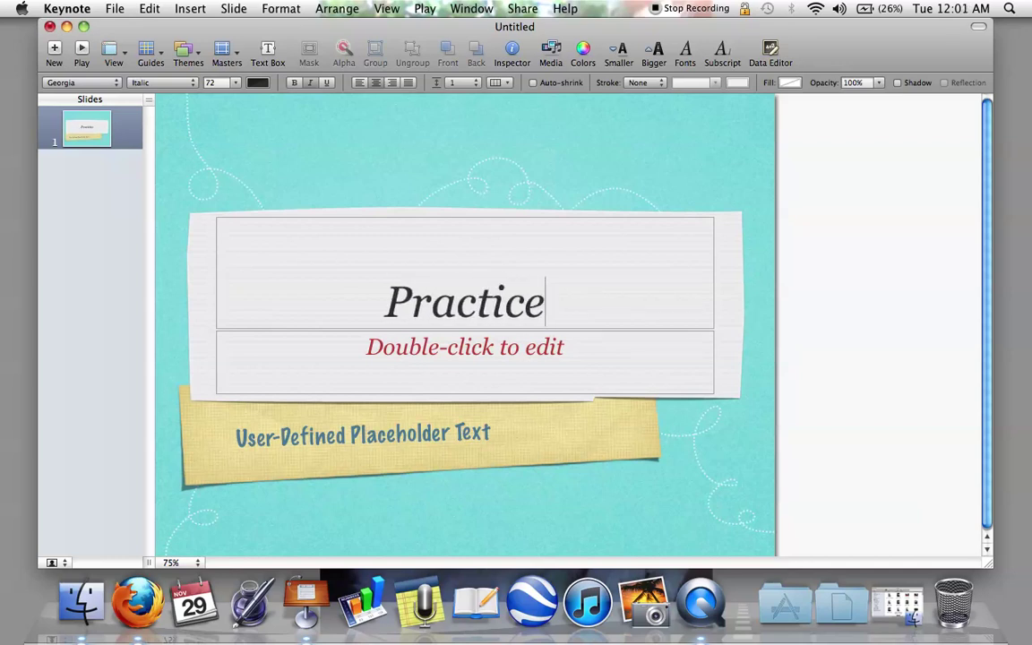
pyautogui.doubleClick(593, 368)
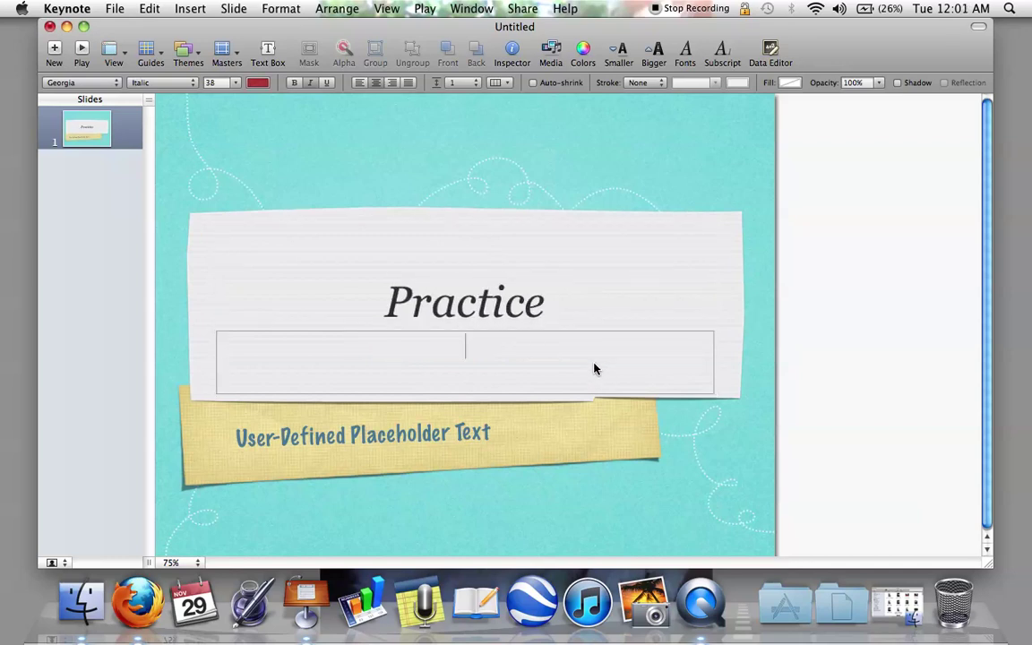
pyautogui.write('How to use ke')
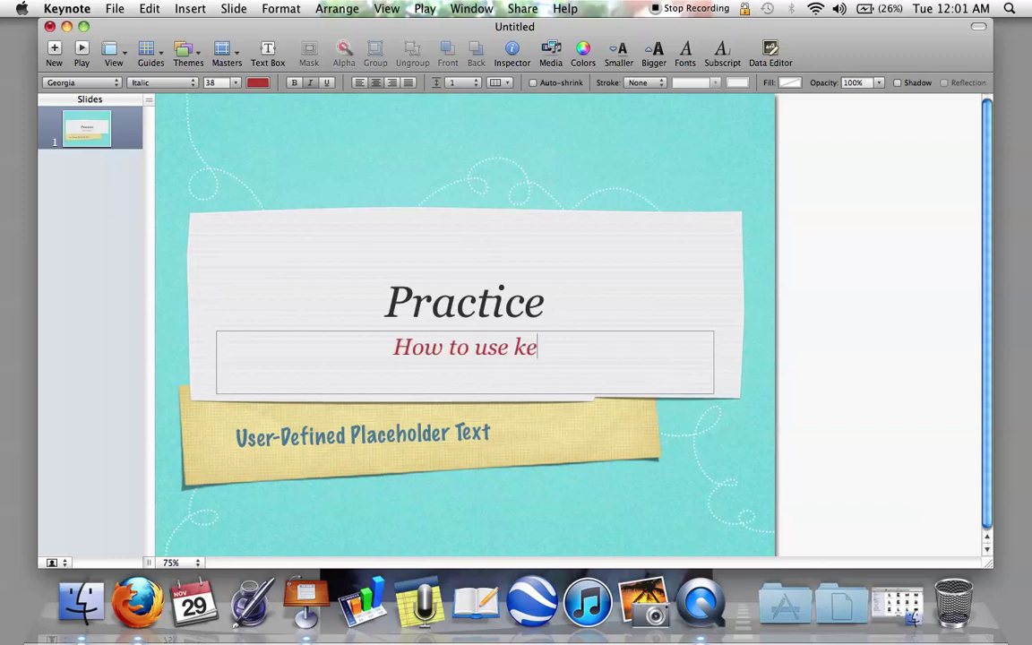
pyautogui.write('ynote')
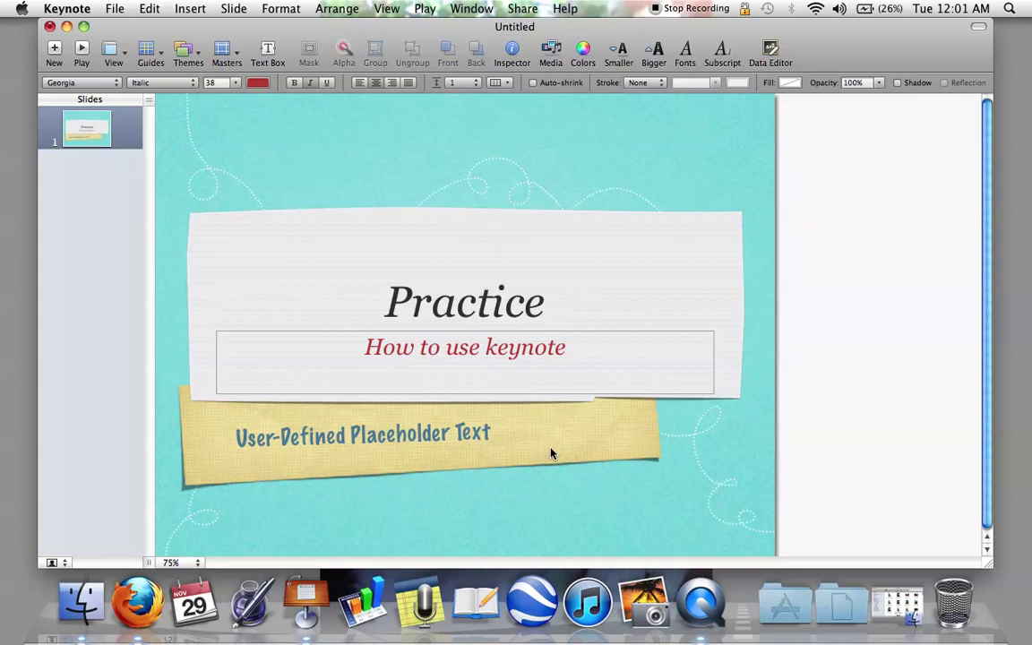
# Replace the yellow note's placeholder text with the presenter's user ID
pyautogui.doubleClick(476, 433)
pyautogui.tripleClick(475, 437)
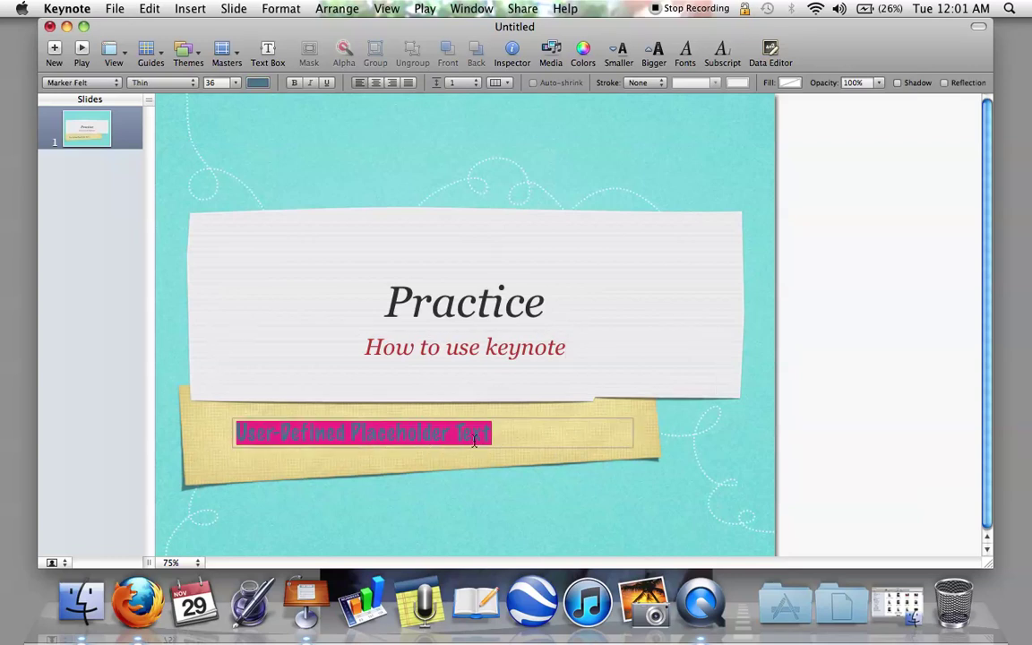
pyautogui.write('kna8')
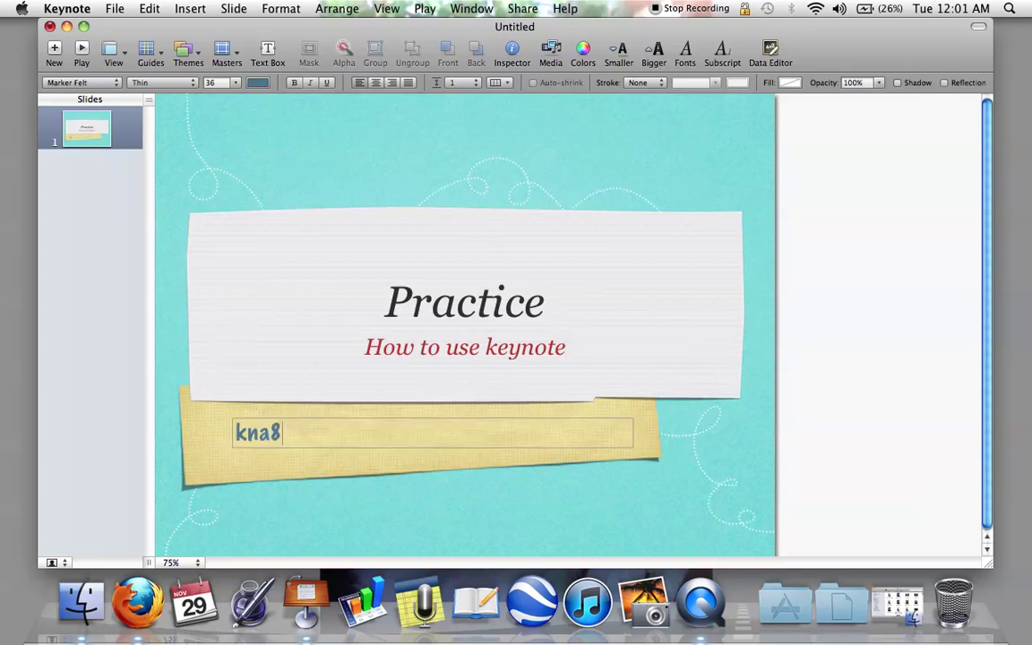
pyautogui.write('533')
pyautogui.click(391, 135)
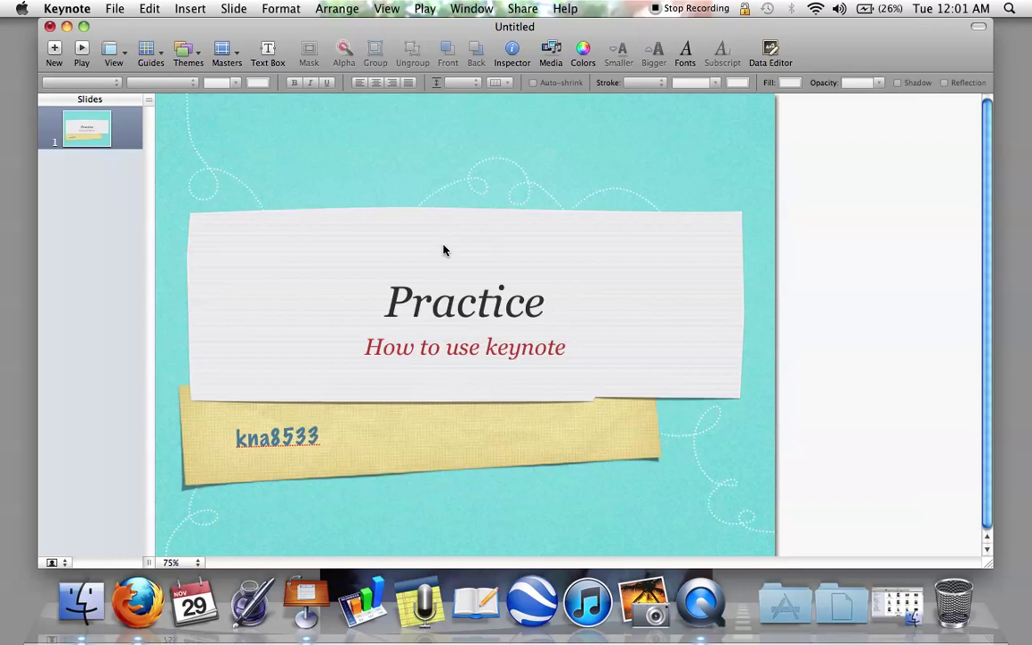
# Set the Practice title to Snell Roundhand at 288 point
pyautogui.click(407, 265)
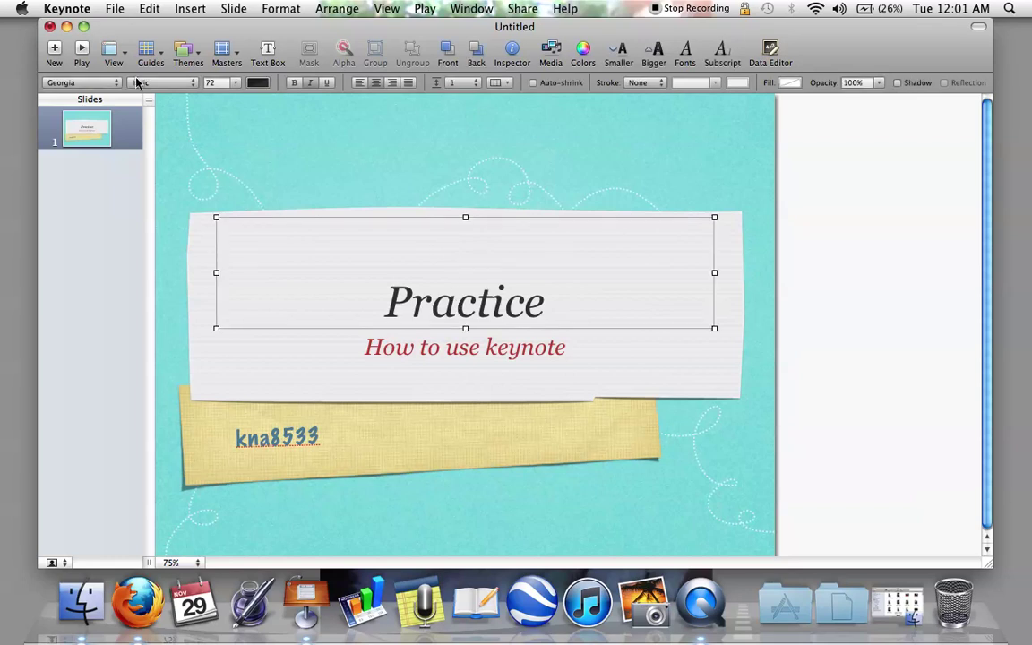
pyautogui.click(103, 83)
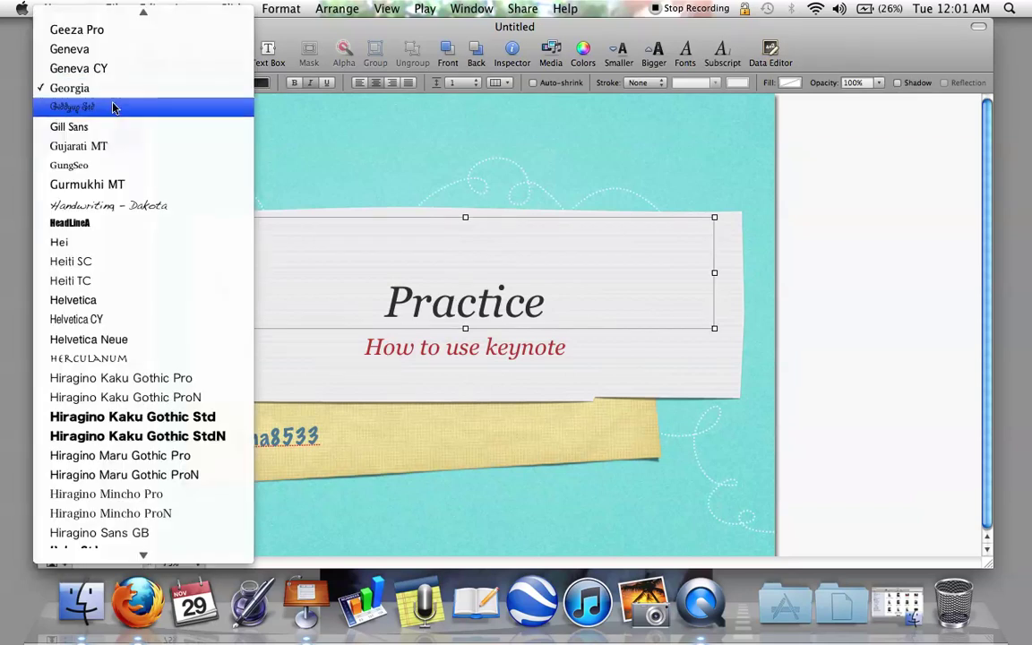
pyautogui.scroll(-15, 123, 292)
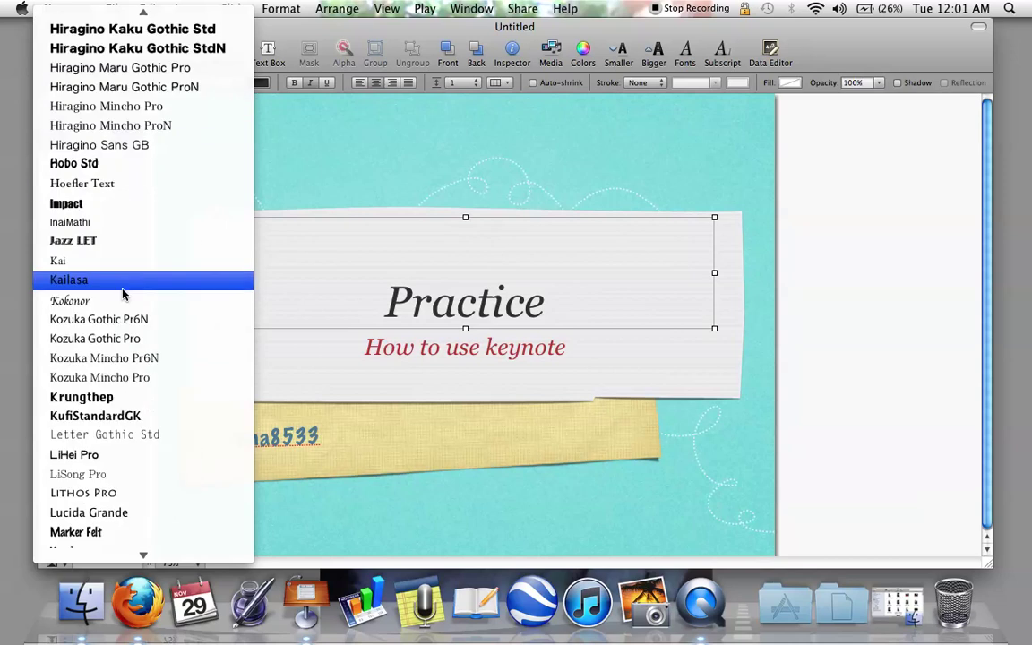
pyautogui.scroll(-10, 123, 294)
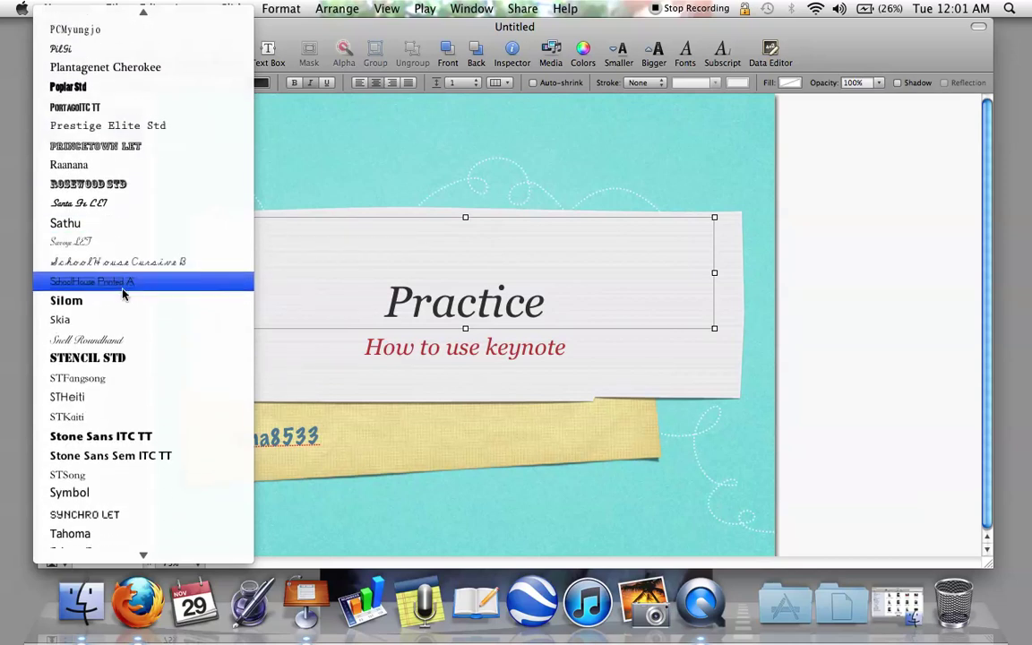
pyautogui.scroll(3, 122, 294)
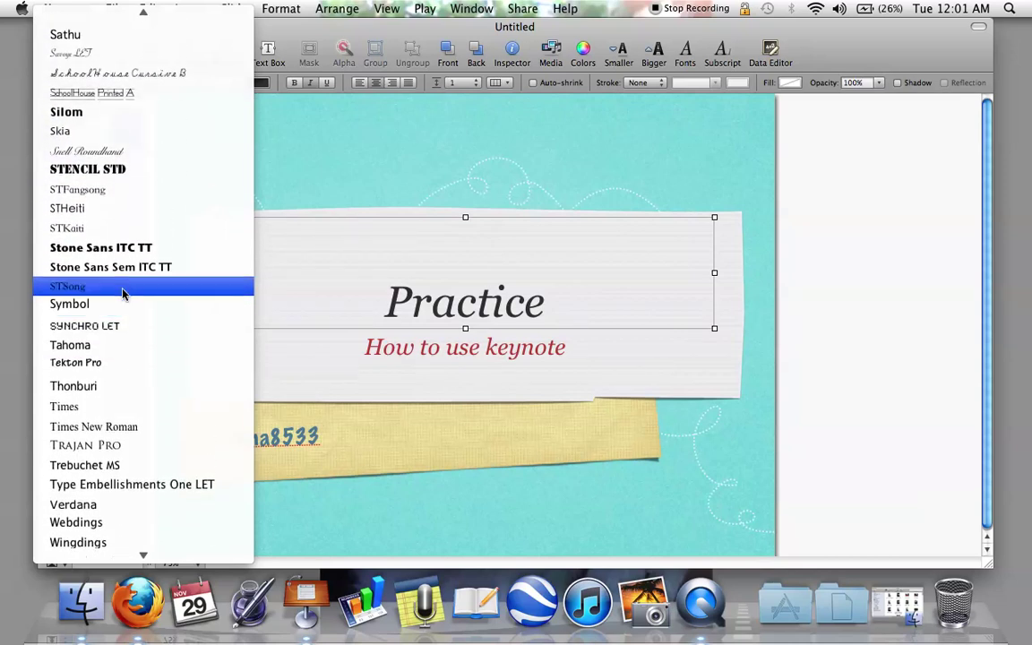
pyautogui.click(121, 154)
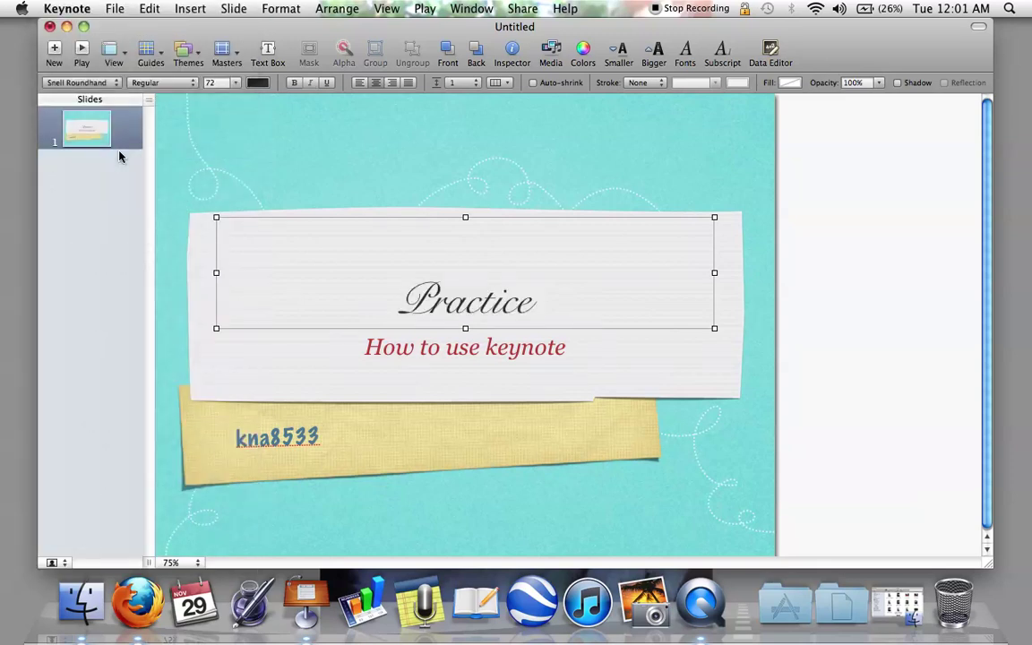
pyautogui.click(236, 83)
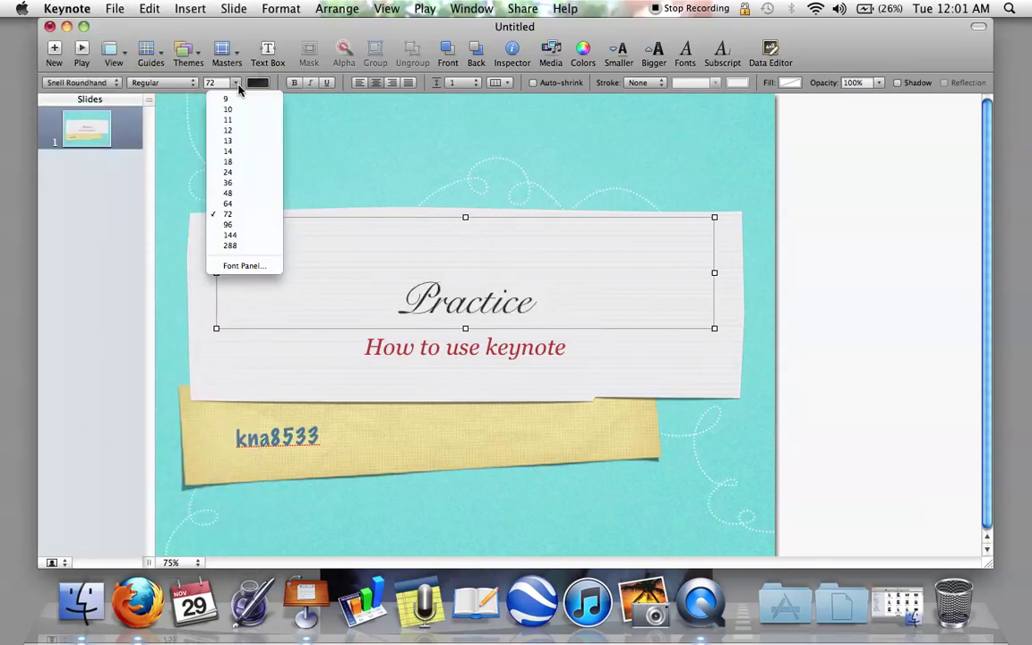
pyautogui.click(247, 162)
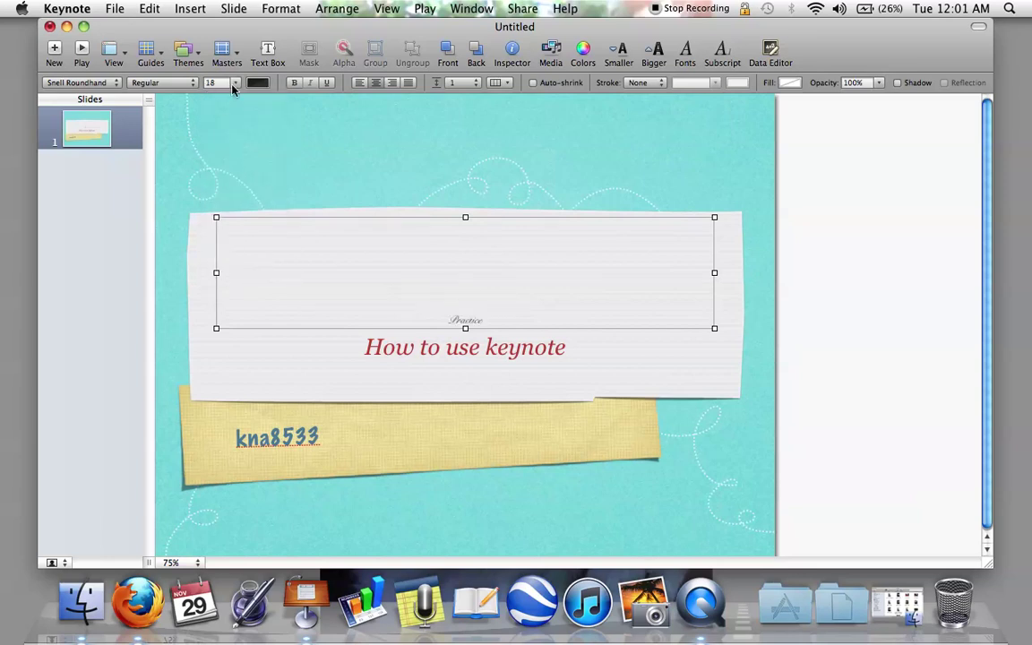
pyautogui.click(217, 83)
pyautogui.click(241, 225)
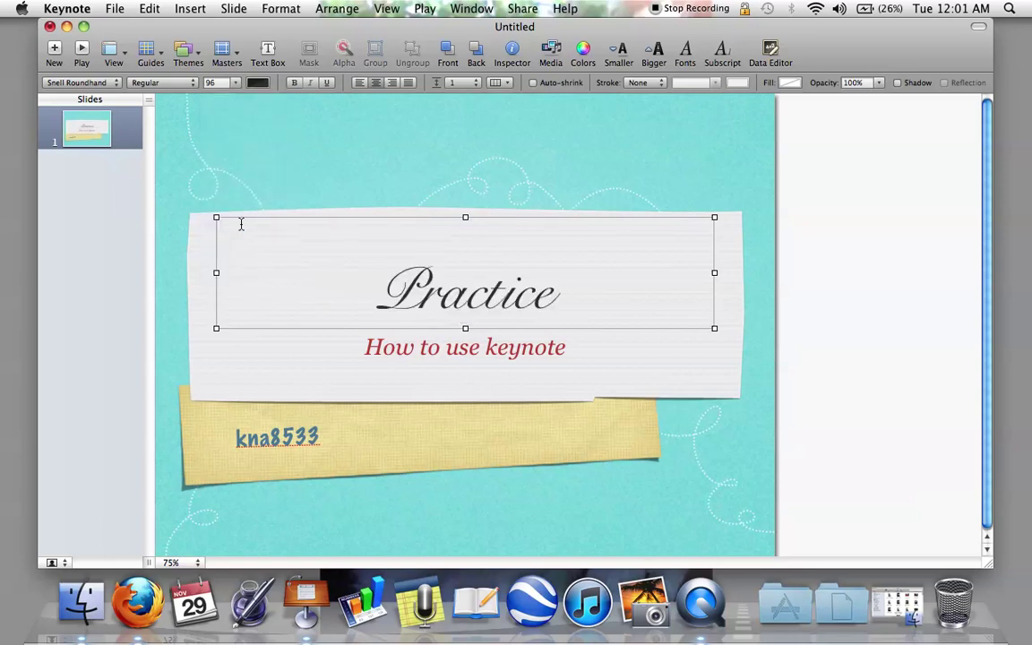
pyautogui.click(229, 83)
pyautogui.click(215, 235)
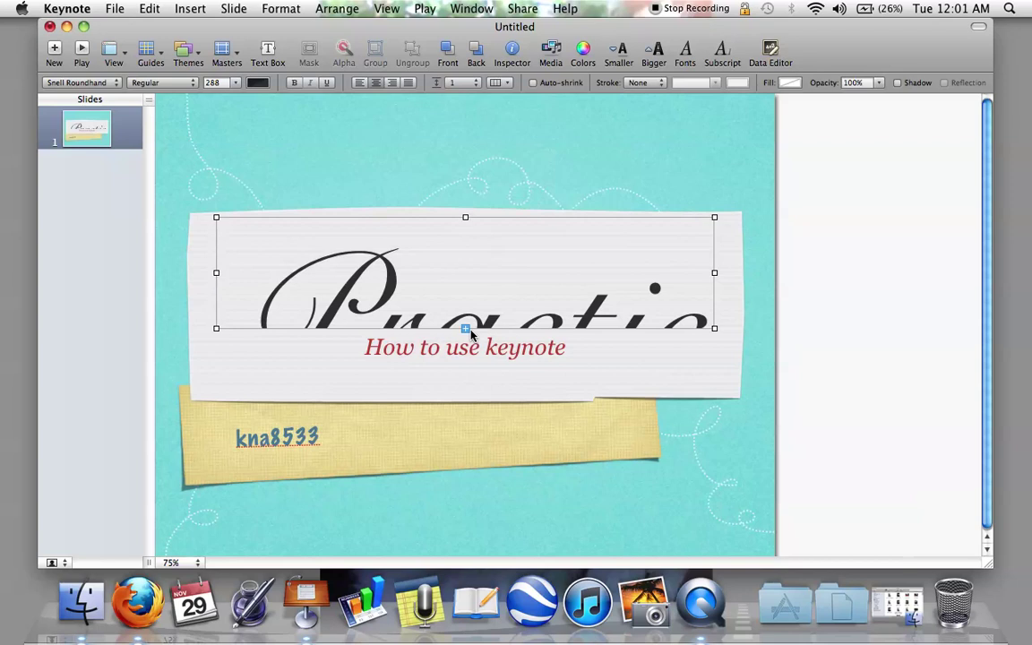
# Enlarge the title box and move it up over the paper strip
pyautogui.moveTo(465, 329); pyautogui.dragTo(475, 413)
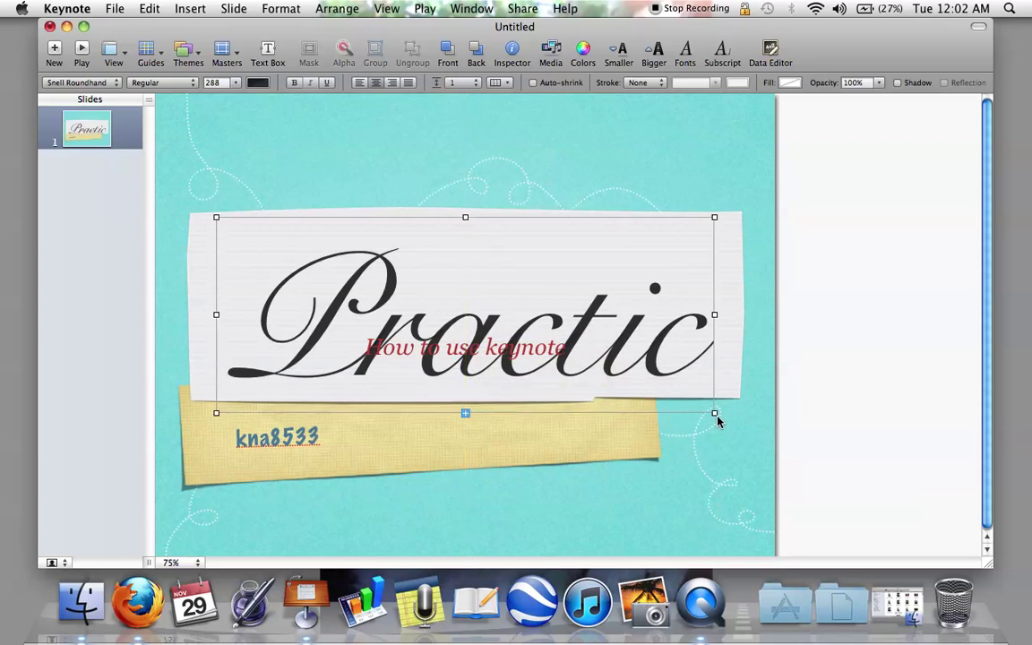
pyautogui.moveTo(715, 417); pyautogui.dragTo(776, 437)
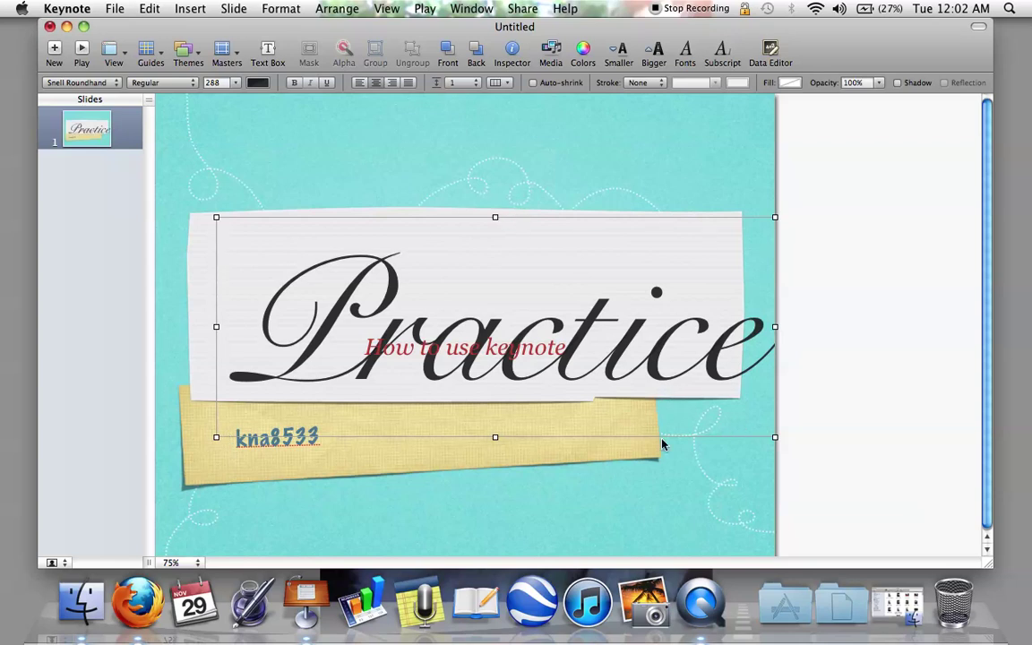
pyautogui.moveTo(504, 277); pyautogui.dragTo(472, 228)
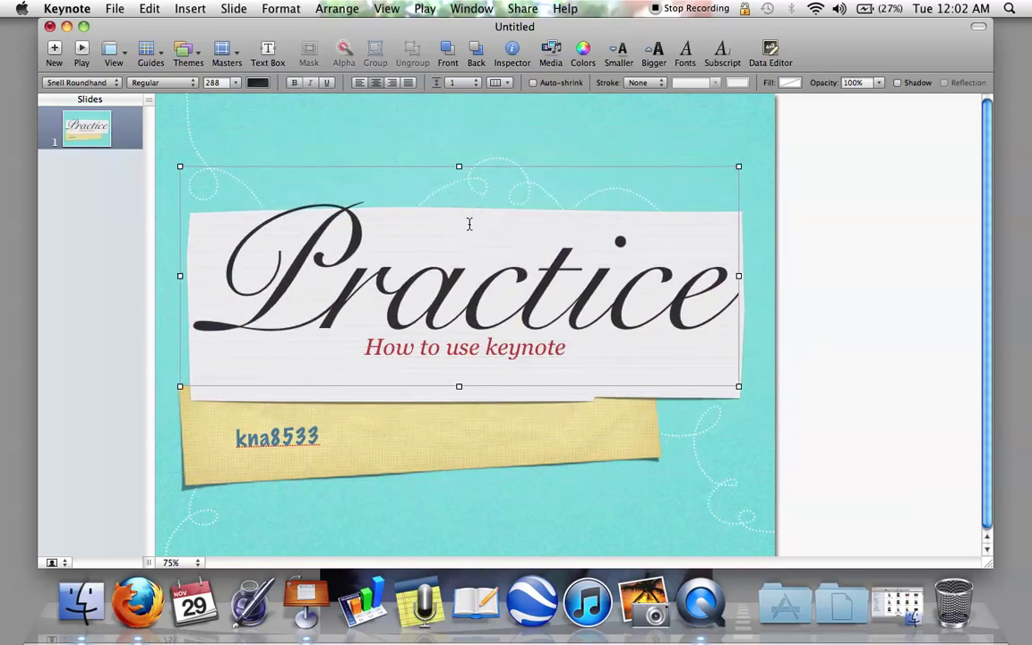
# Style the 'How to use keynote' subtitle blue, bold italic and underlined, then add a slide
pyautogui.click(538, 156)
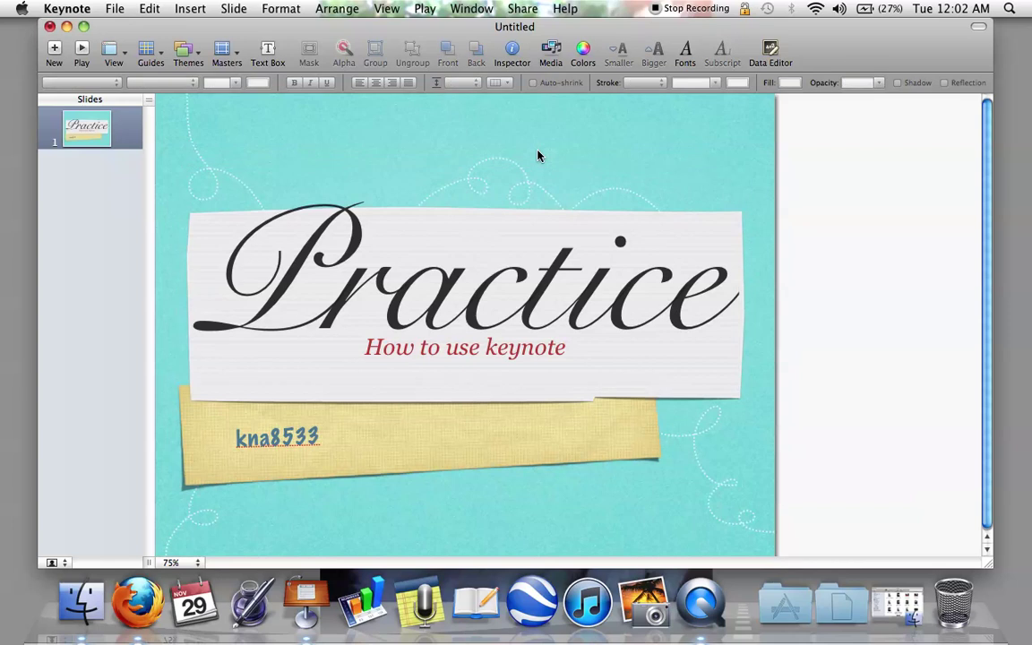
pyautogui.click(527, 358)
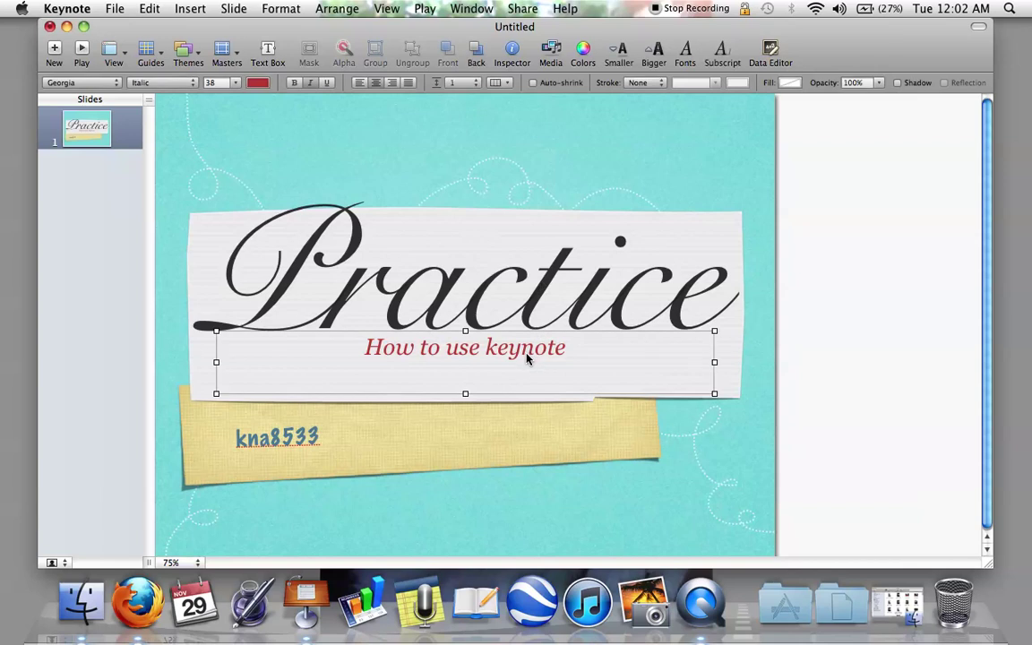
pyautogui.click(259, 83)
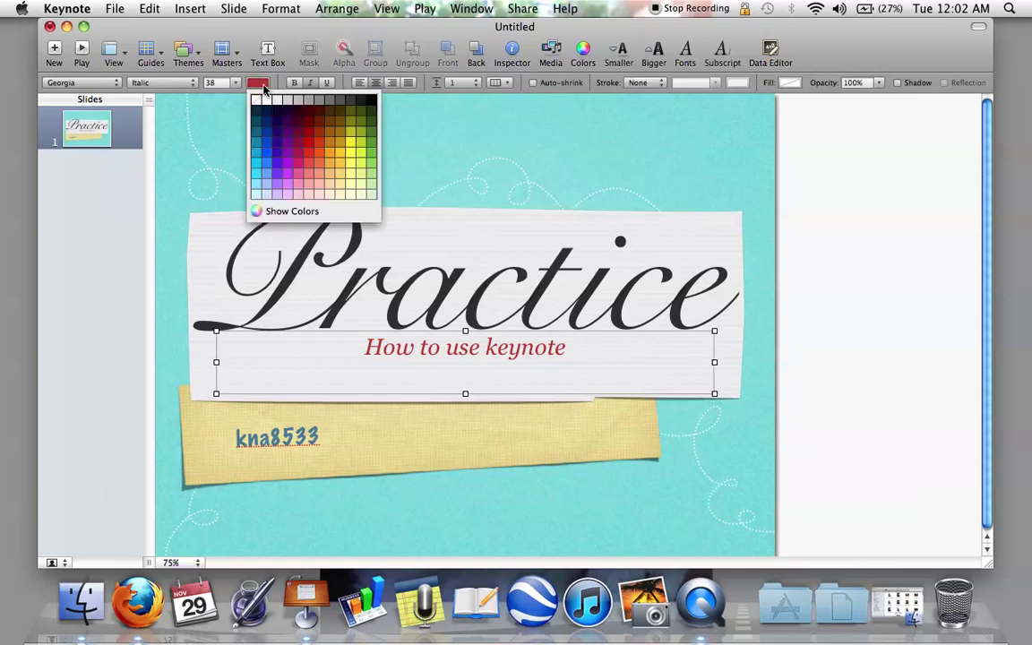
pyautogui.click(257, 137)
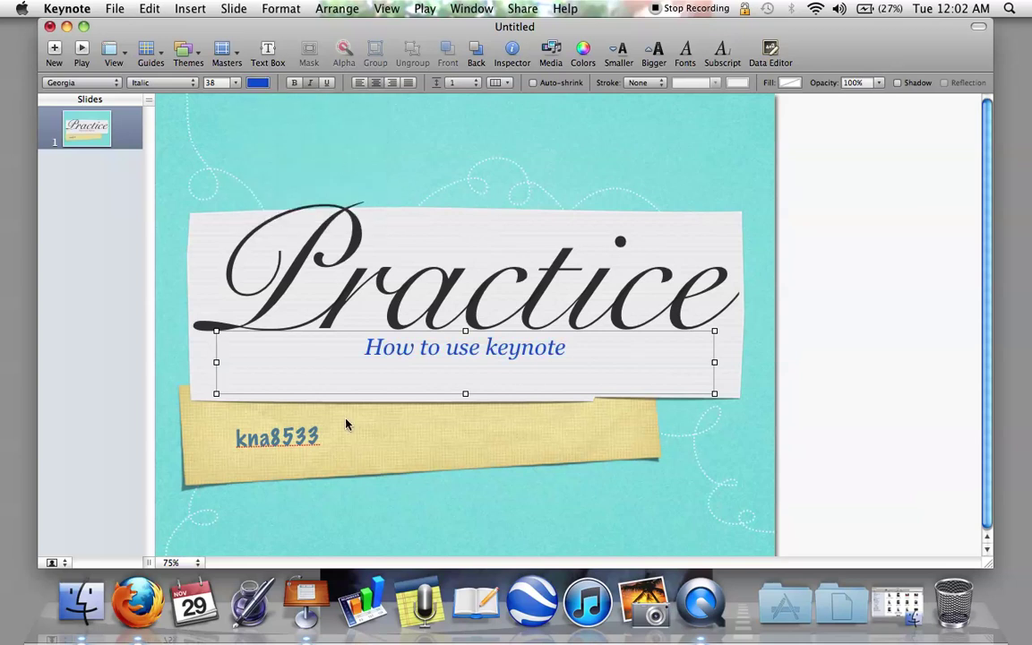
pyautogui.click(182, 82)
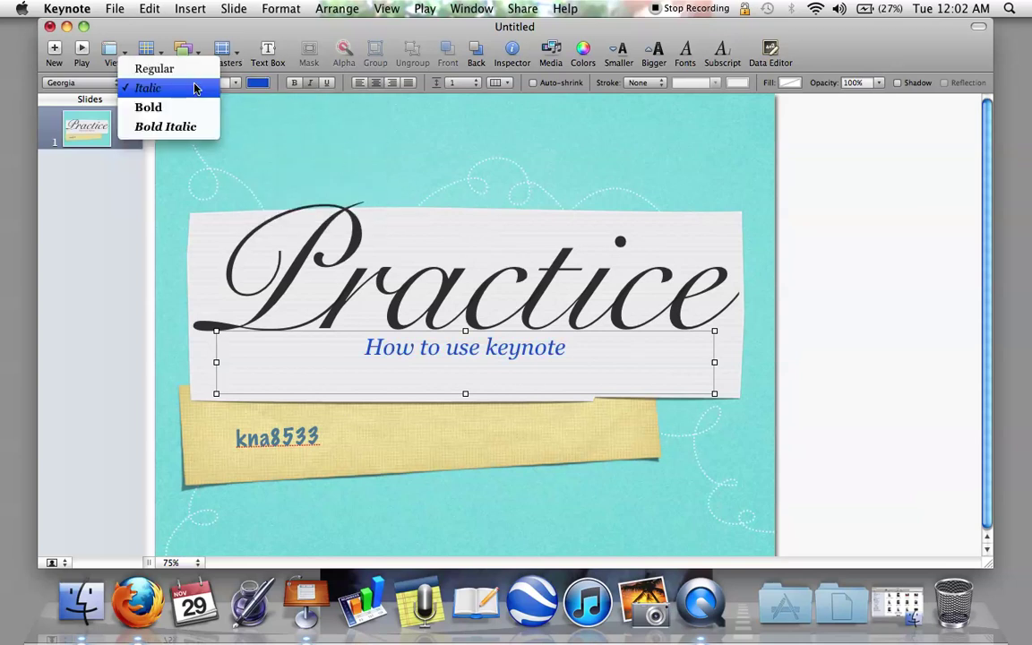
pyautogui.click(186, 108)
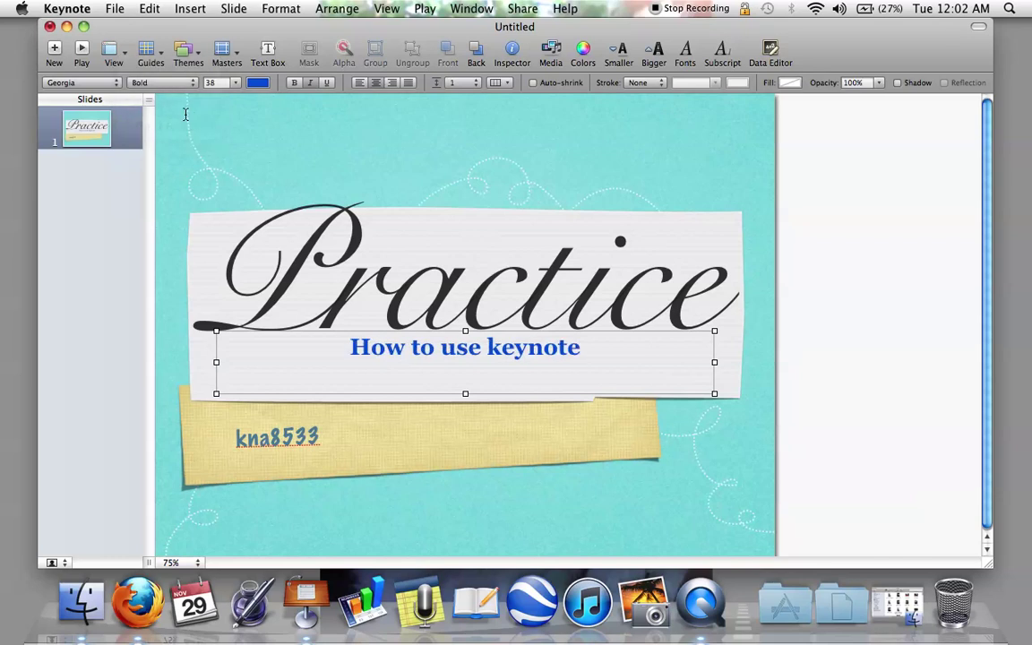
pyautogui.click(327, 84)
pyautogui.click(311, 83)
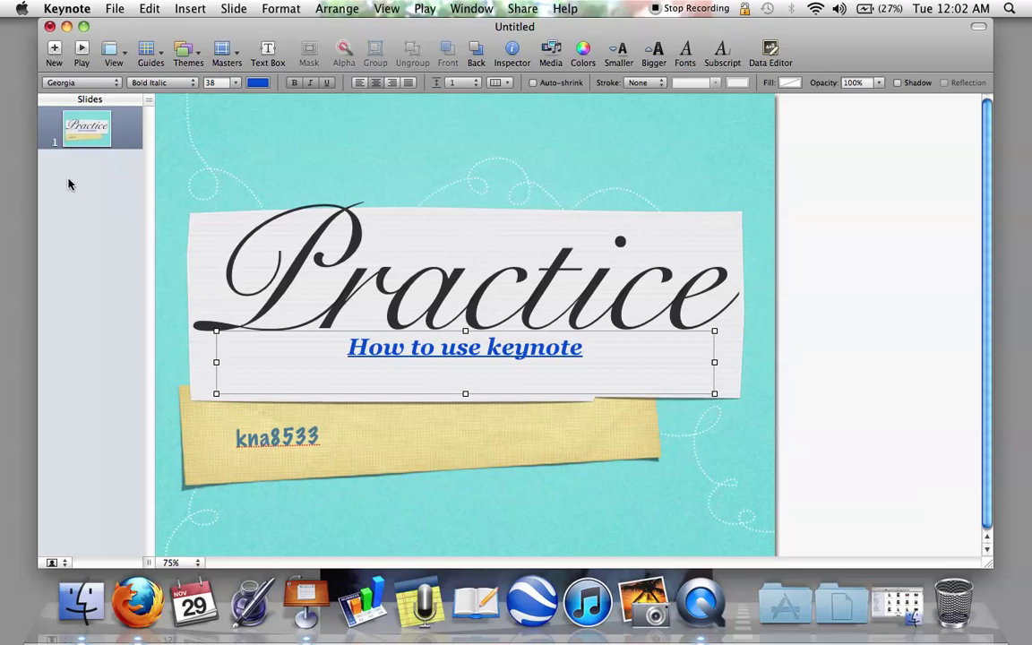
pyautogui.click(54, 51)
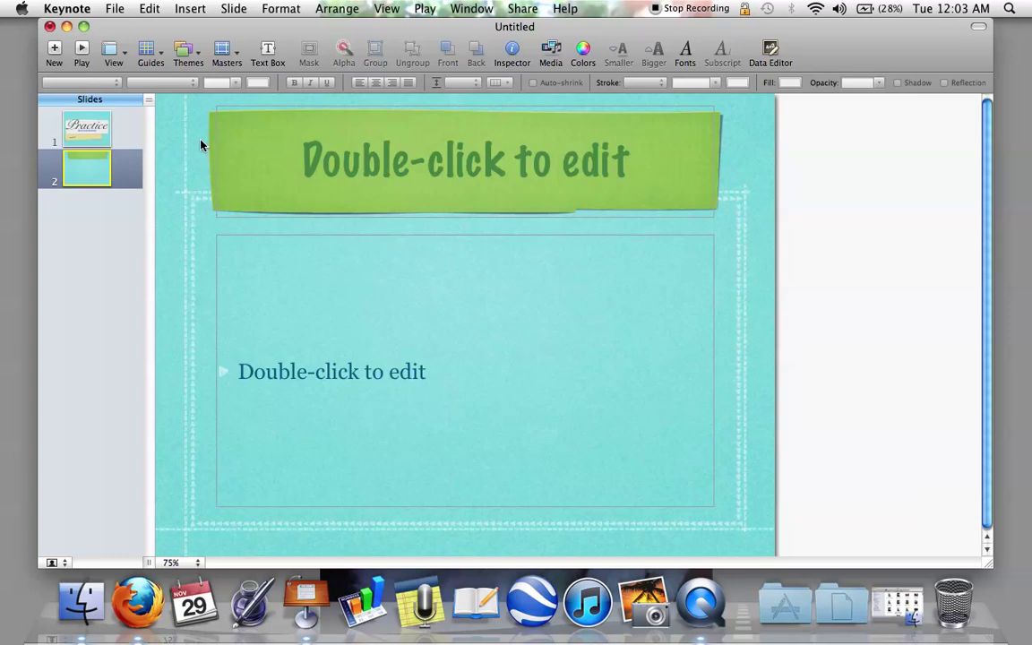
# Apply the Photo – 3 Up master to slide 2
pyautogui.click(234, 54)
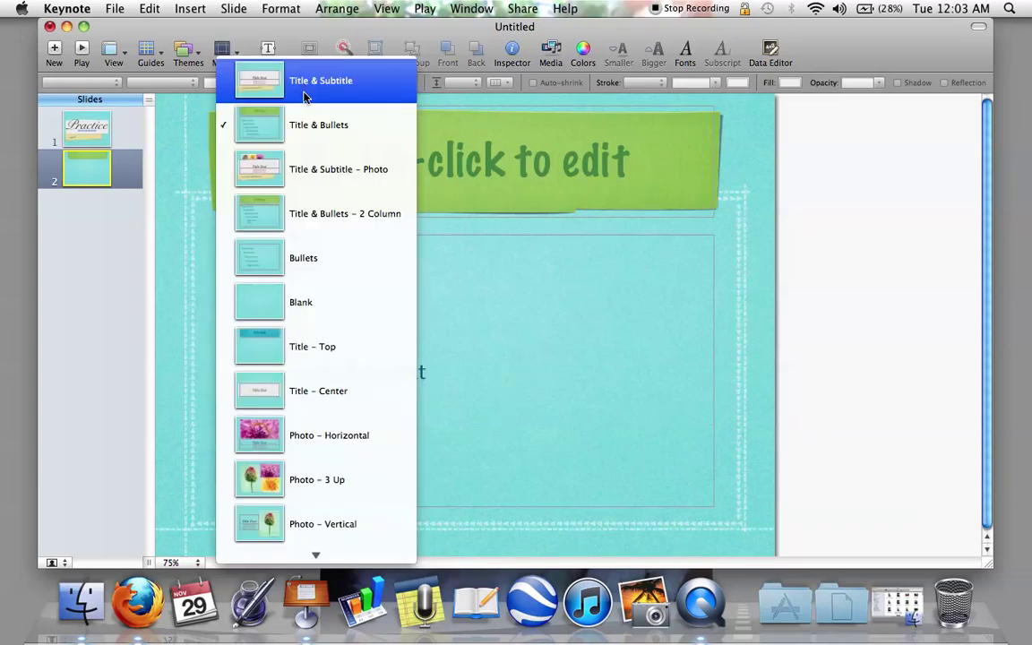
pyautogui.scroll(-3, 302, 97)
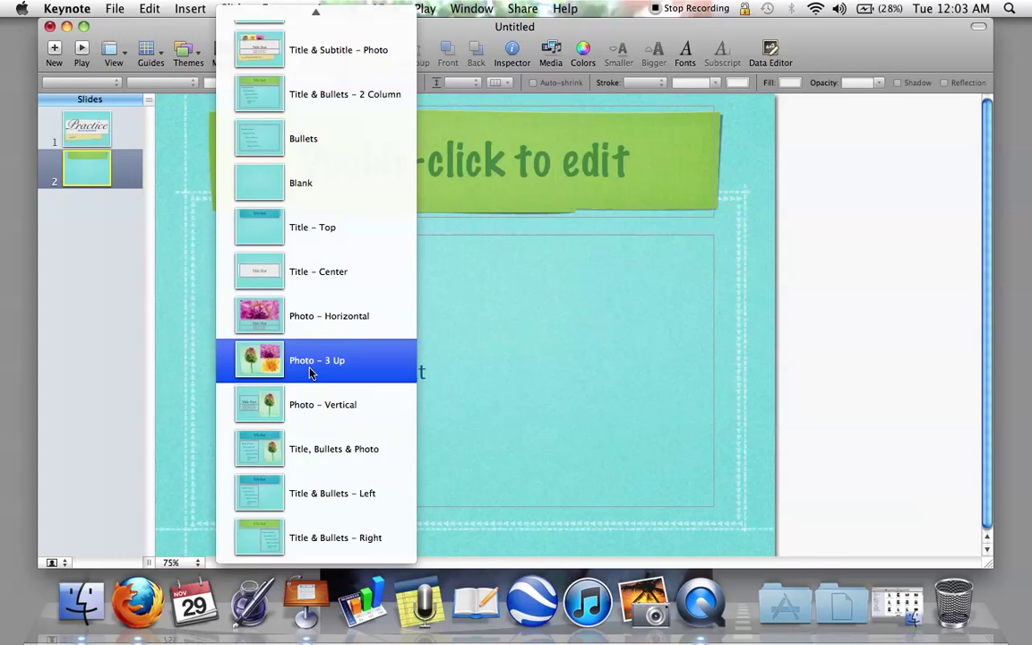
pyautogui.click(312, 373)
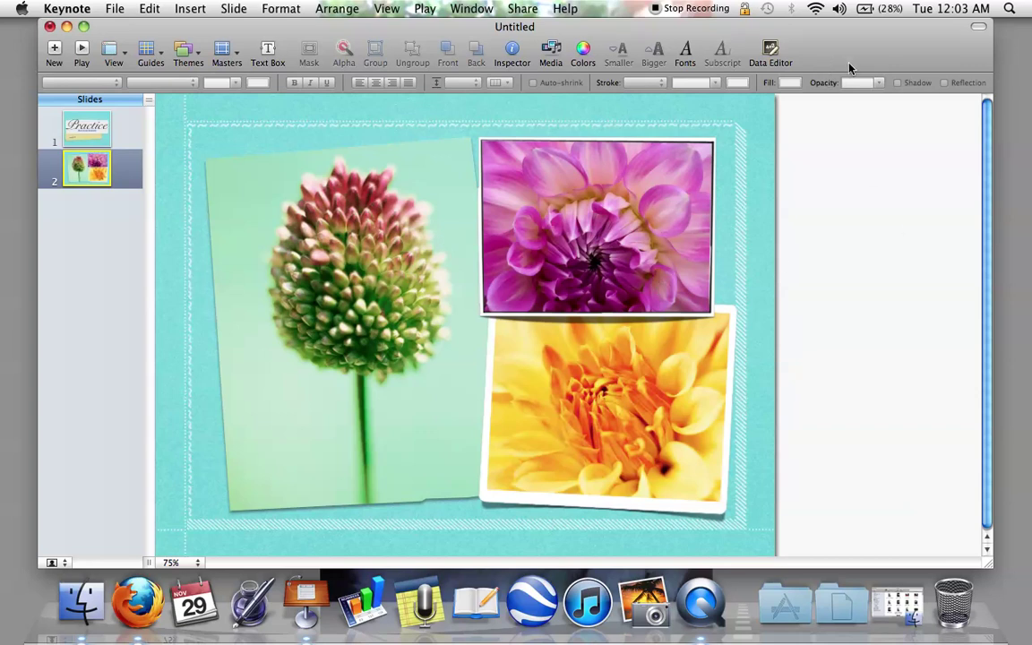
# Restore the Piper folder and drop piper-hinting.jpg onto the large flower photo
pyautogui.moveTo(851, 58); pyautogui.dragTo(813, 56)
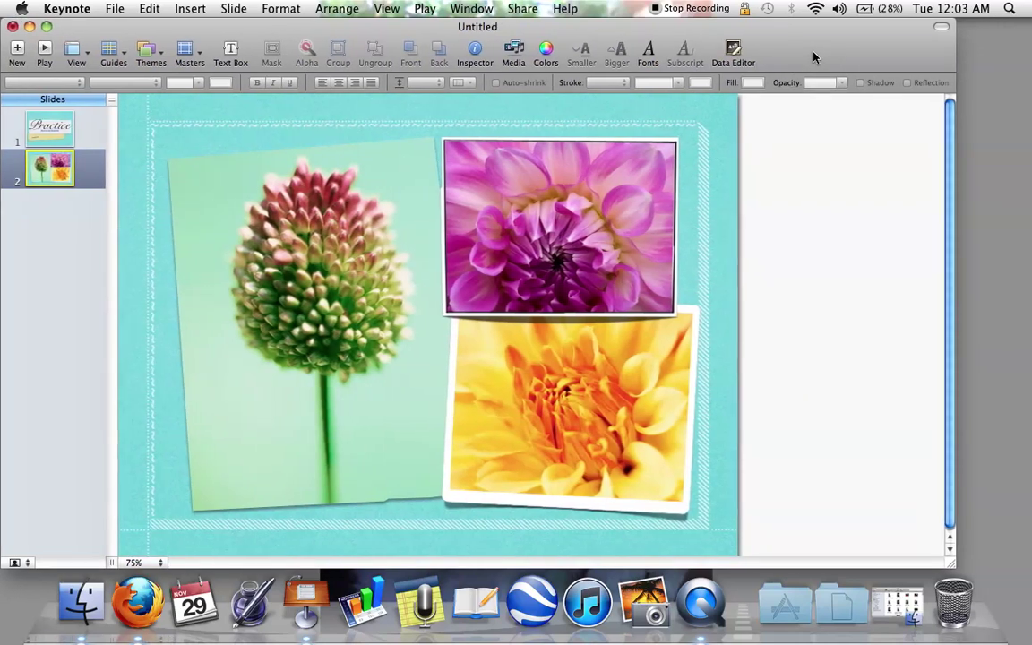
pyautogui.click(898, 602)
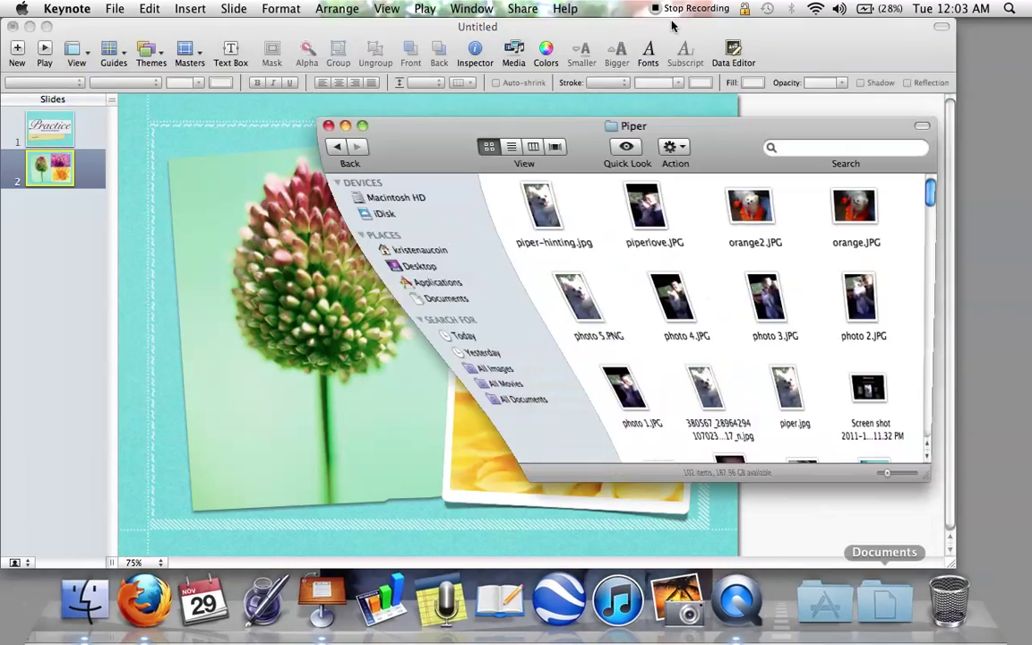
pyautogui.moveTo(712, 150); pyautogui.dragTo(870, 80)
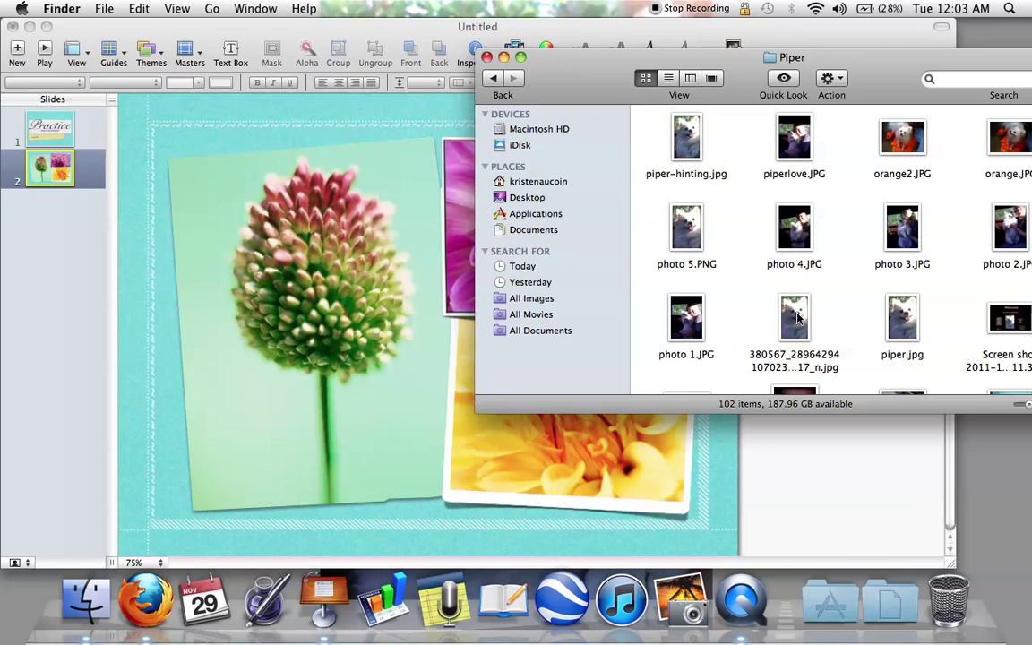
pyautogui.moveTo(689, 145); pyautogui.dragTo(285, 256)
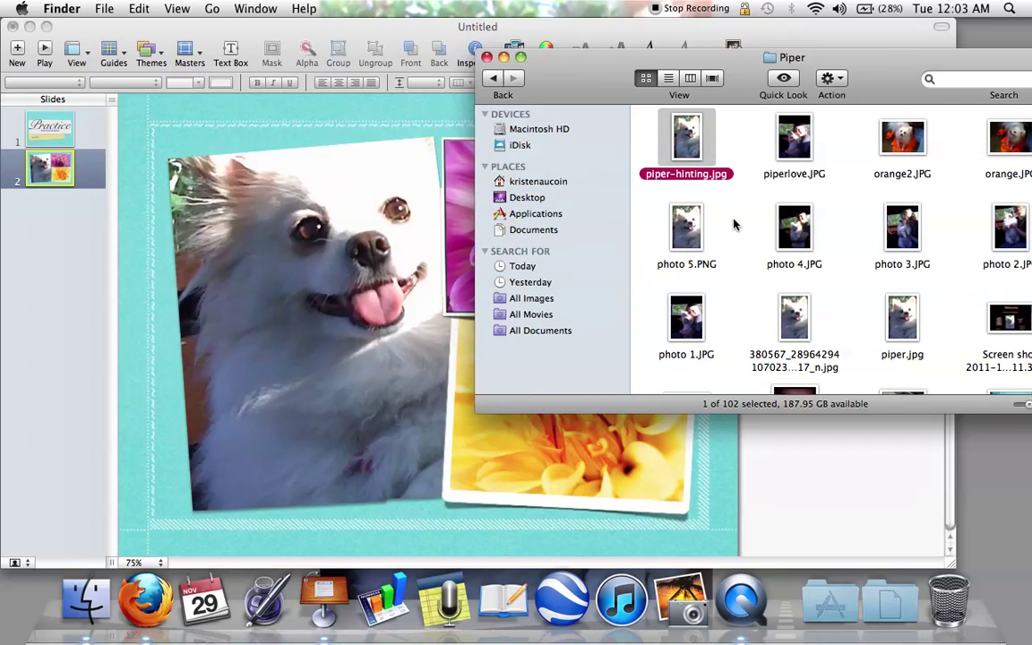
# Replace the purple and yellow flowers with the puppy and bench-dog photos, then close the folder
pyautogui.moveTo(831, 60); pyautogui.dragTo(561, 67)
pyautogui.scroll(-2, 625, 172)
pyautogui.scroll(-10, 625, 172)
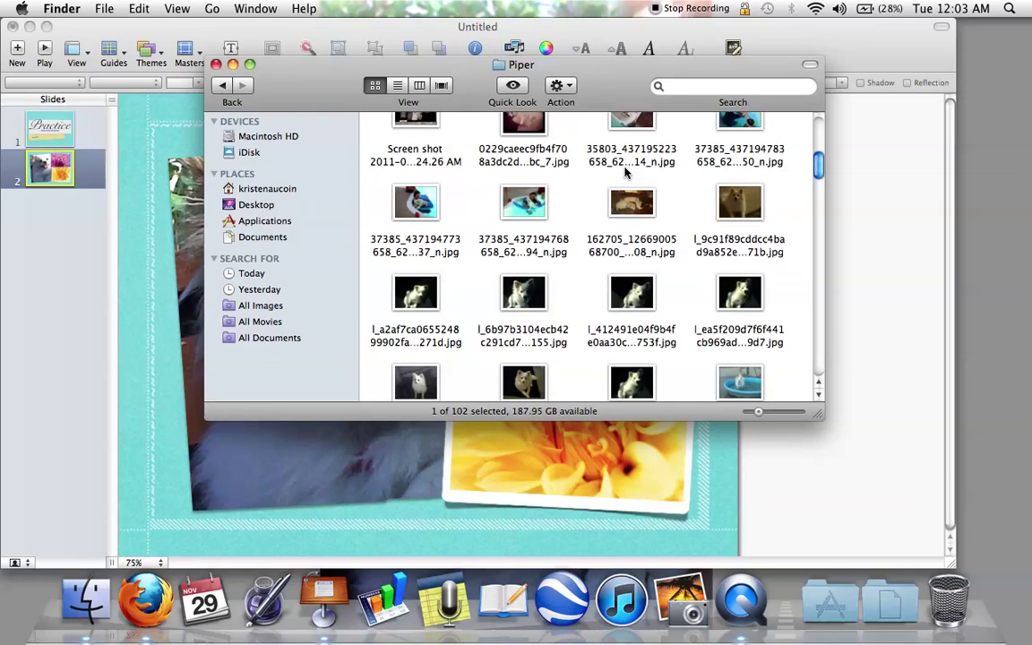
pyautogui.scroll(-15, 626, 172)
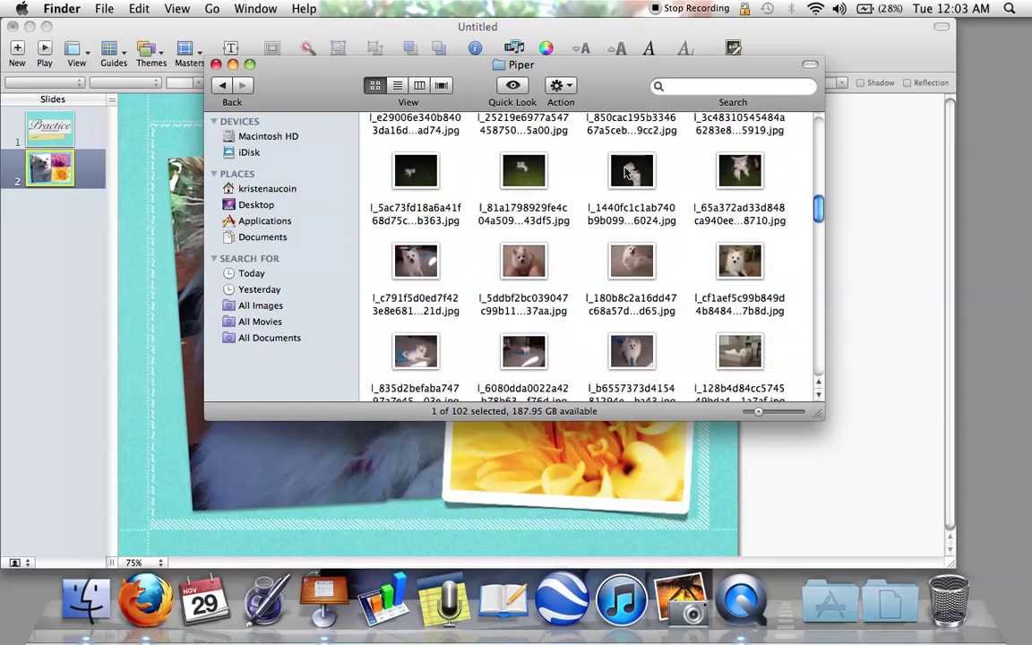
pyautogui.scroll(-4, 626, 172)
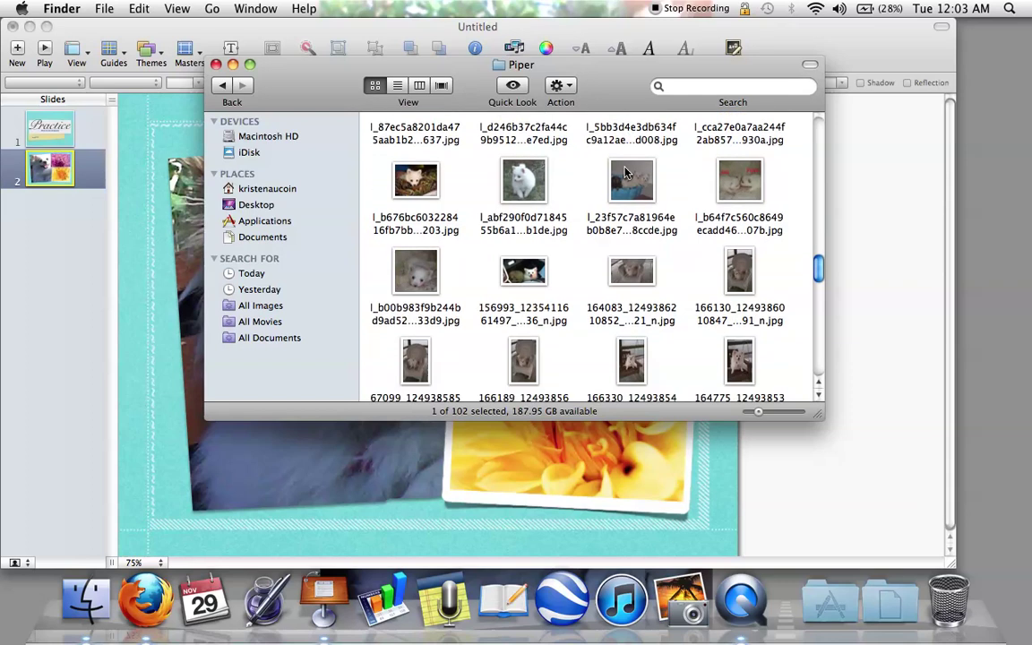
pyautogui.moveTo(629, 98); pyautogui.dragTo(1030, 120)
pyautogui.moveTo(824, 251); pyautogui.dragTo(499, 219)
pyautogui.moveTo(824, 423); pyautogui.dragTo(538, 408)
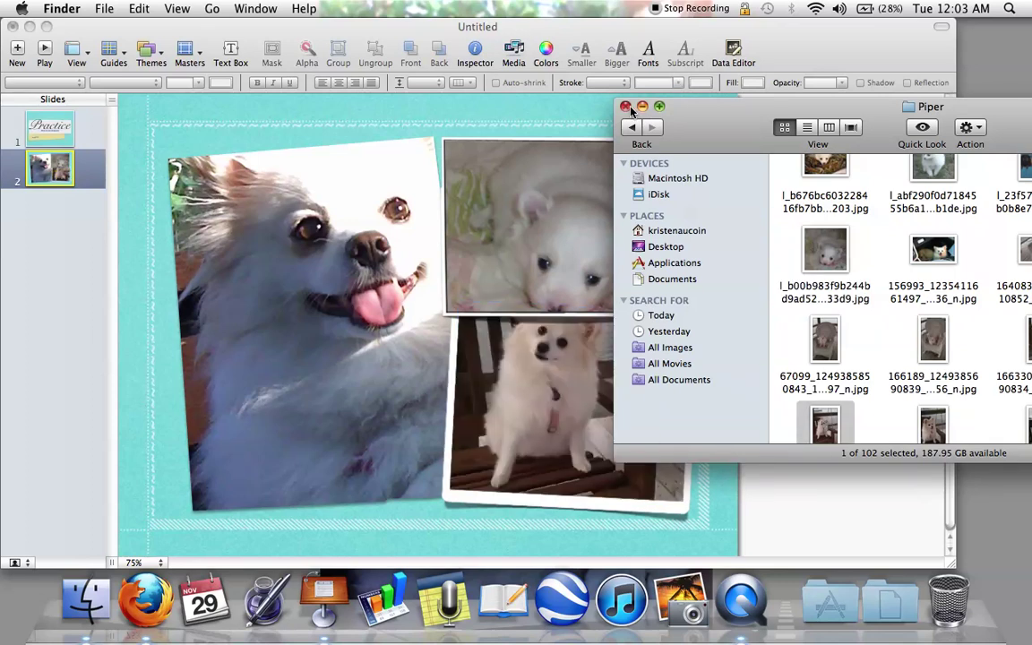
pyautogui.click(627, 107)
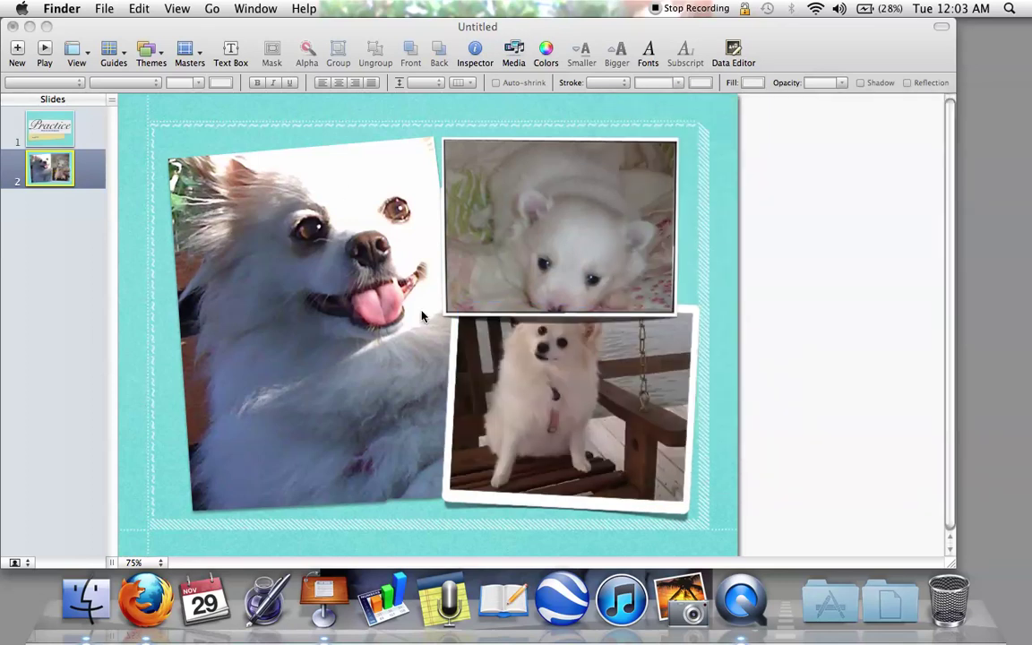
# At 50% zoom, shrink and shift the large left dog photo's mask
pyautogui.click(335, 328)
pyautogui.doubleClick(336, 328)
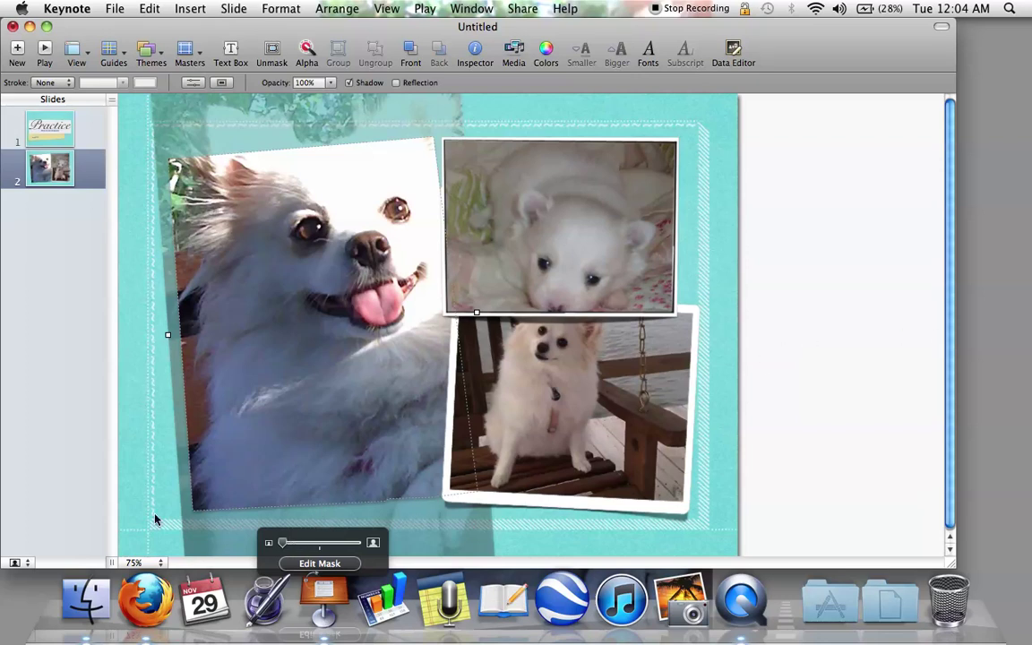
pyautogui.click(132, 561)
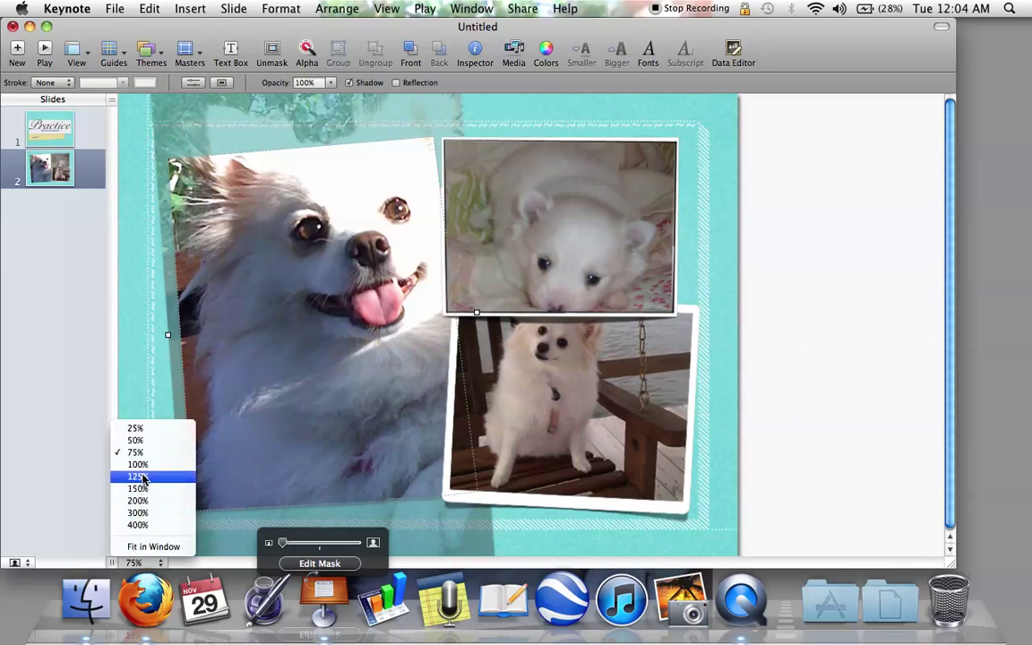
pyautogui.click(136, 440)
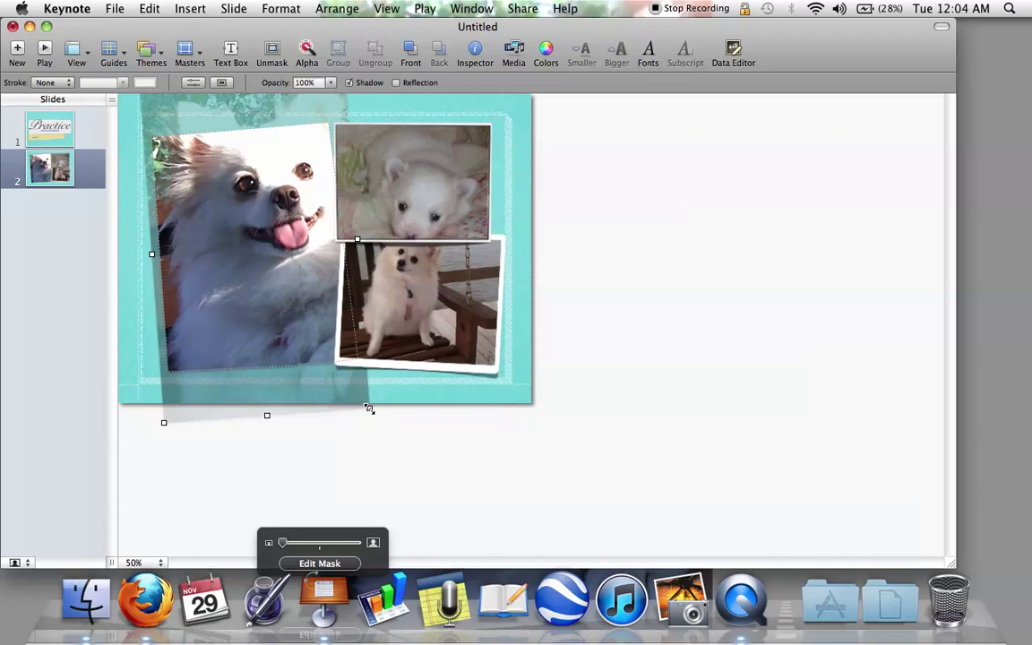
pyautogui.moveTo(369, 409); pyautogui.dragTo(303, 323)
pyautogui.moveTo(251, 243); pyautogui.dragTo(261, 268)
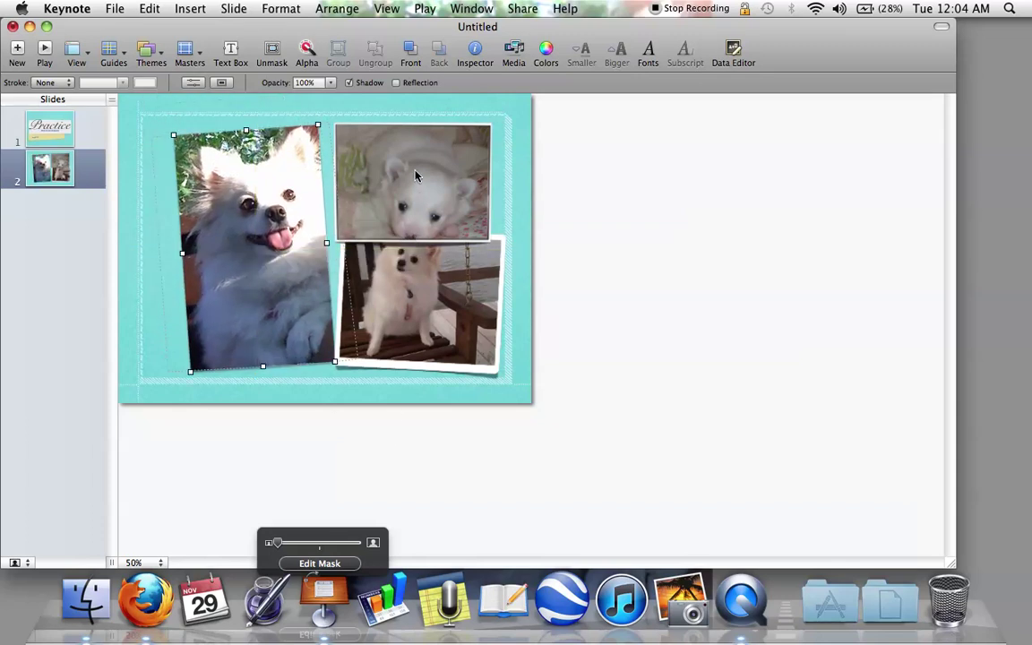
# Reposition the puppy and bottom dog photos within their frames, then zoom back to 75%
pyautogui.click(374, 153)
pyautogui.moveTo(415, 169); pyautogui.dragTo(413, 157)
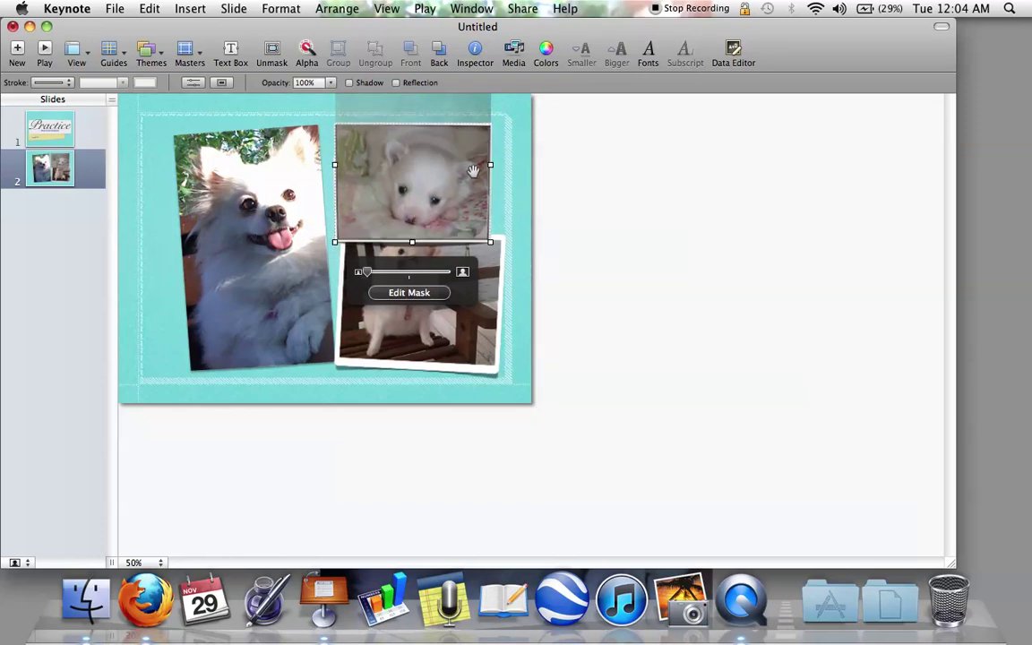
pyautogui.click(518, 177)
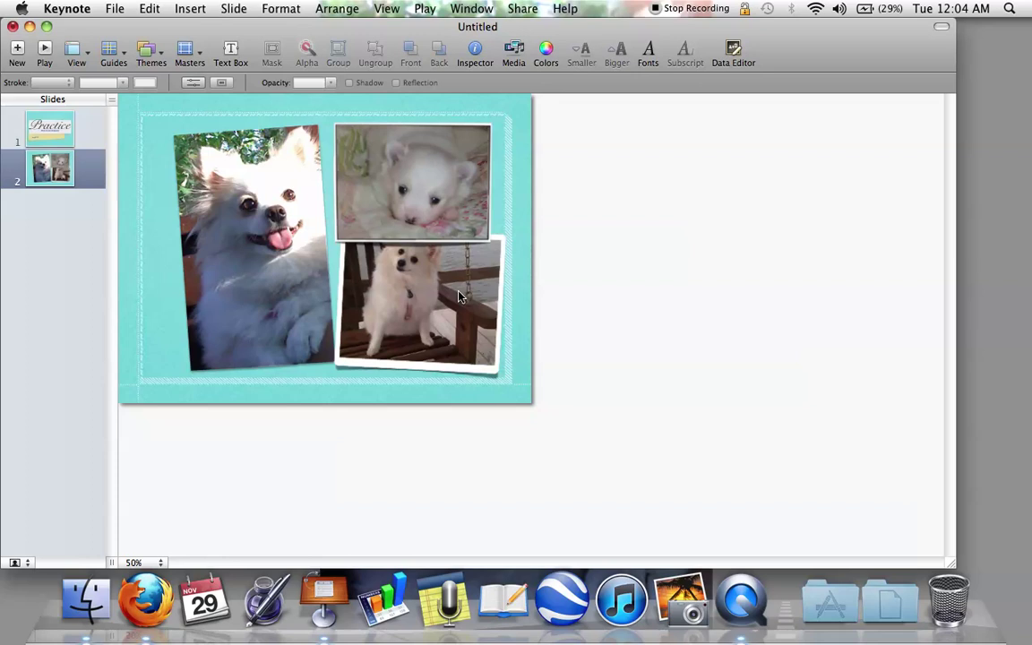
pyautogui.click(448, 296)
pyautogui.moveTo(453, 298); pyautogui.dragTo(459, 319)
pyautogui.click(508, 159)
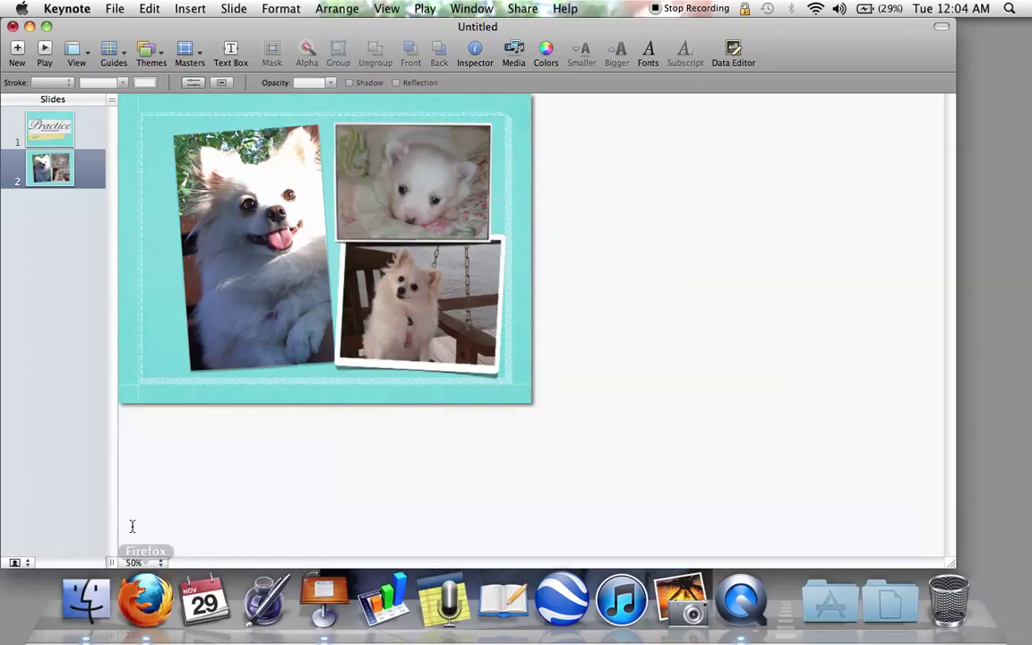
pyautogui.click(131, 563)
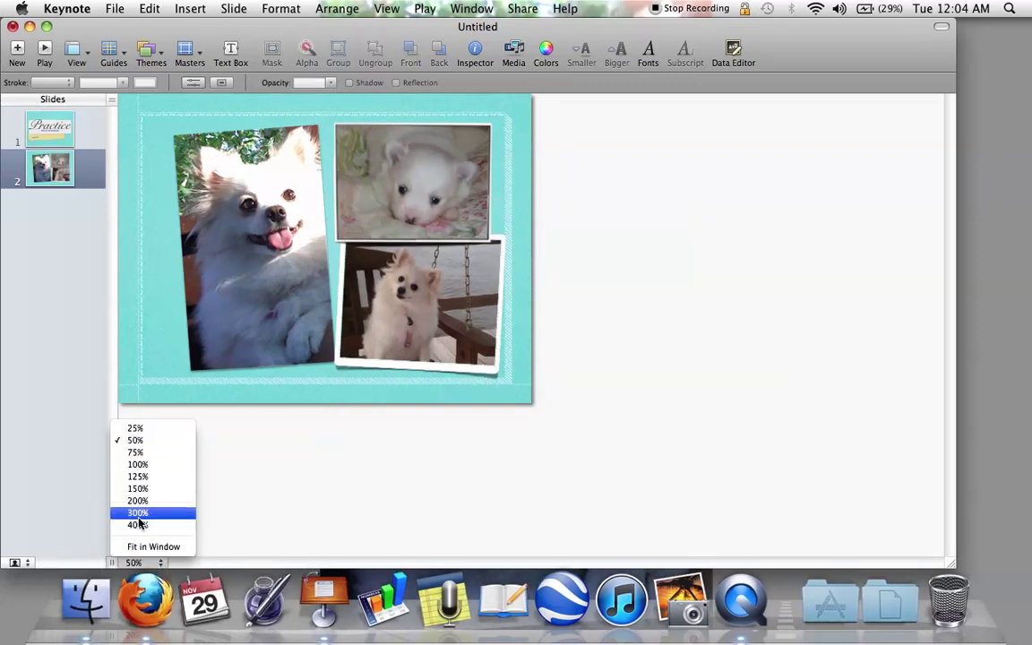
pyautogui.click(136, 452)
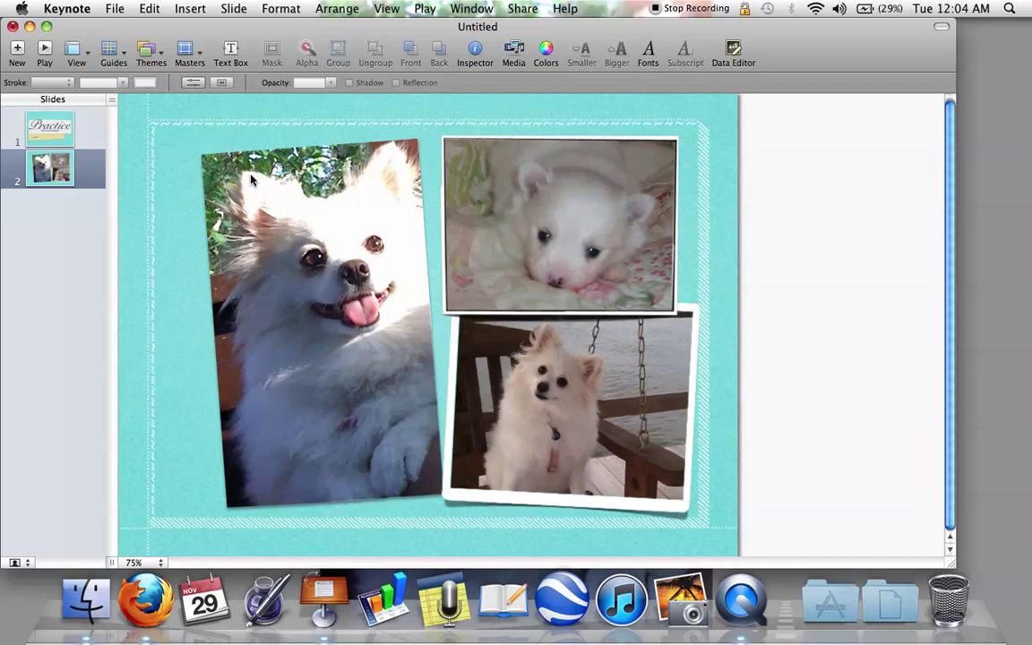
pyautogui.moveTo(251, 180)
# Add a text box at the slide's top-left reading 'Piper:'
pyautogui.click(231, 51)
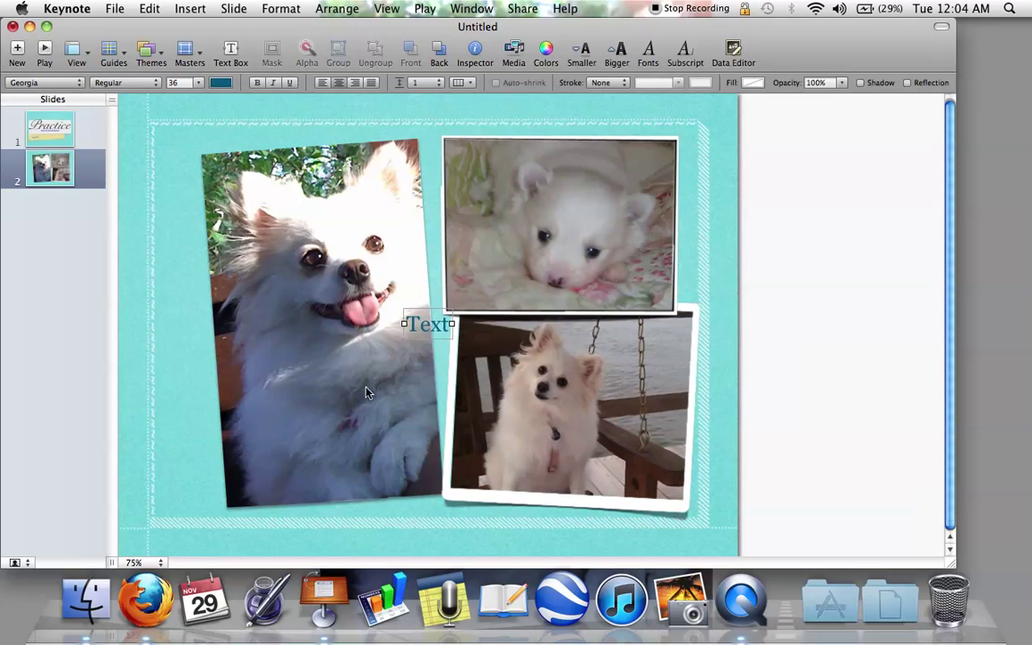
pyautogui.moveTo(440, 323); pyautogui.dragTo(193, 128)
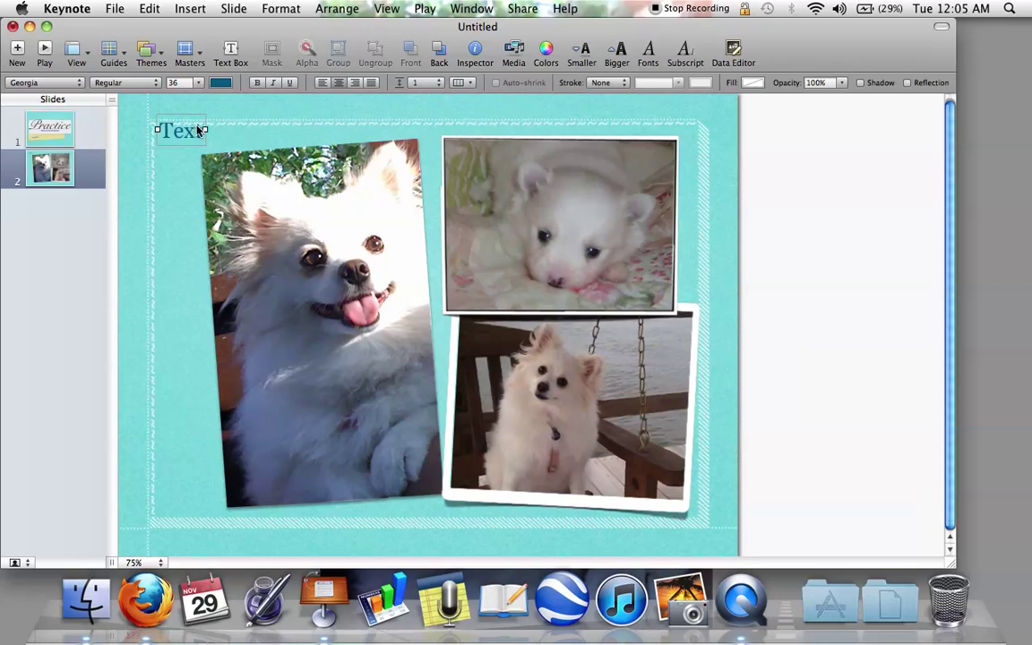
pyautogui.doubleClick(198, 131)
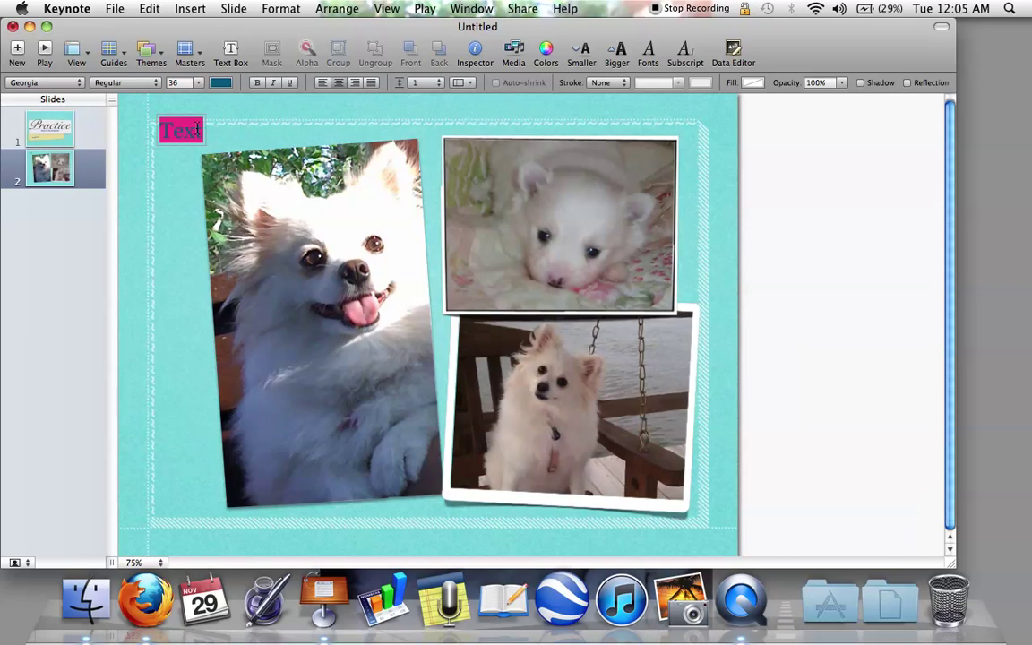
pyautogui.write('Piper')
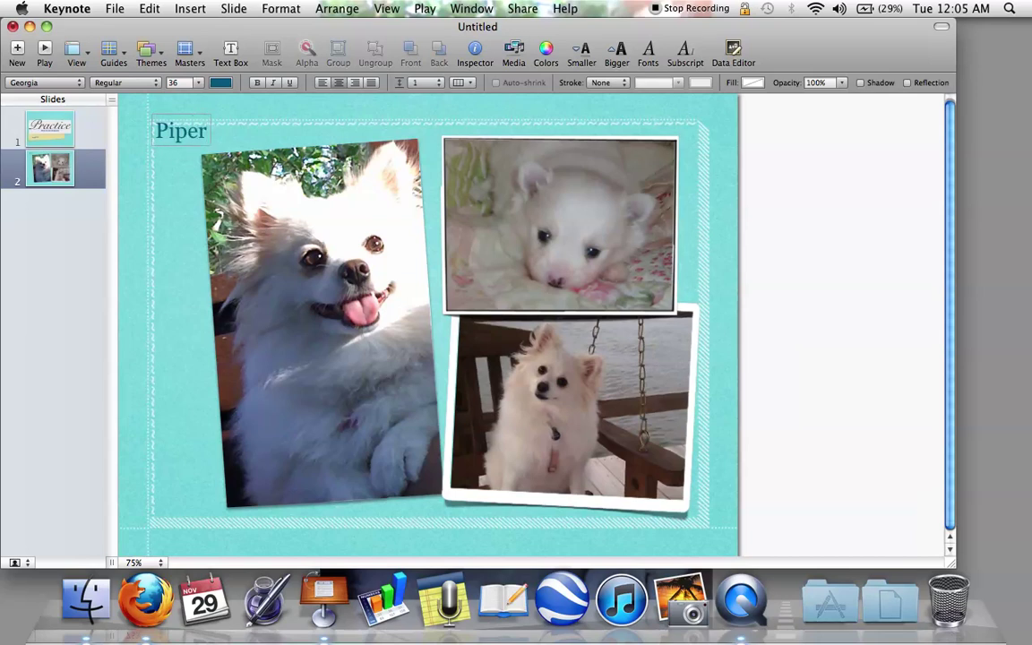
pyautogui.write(':')
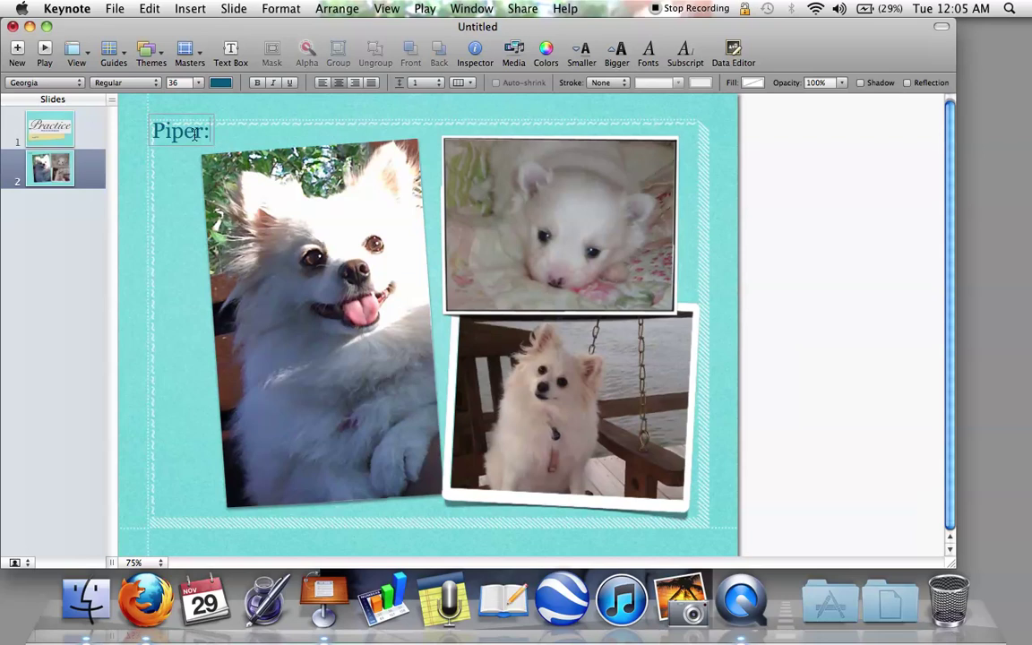
pyautogui.doubleClick(195, 134)
pyautogui.click(221, 133)
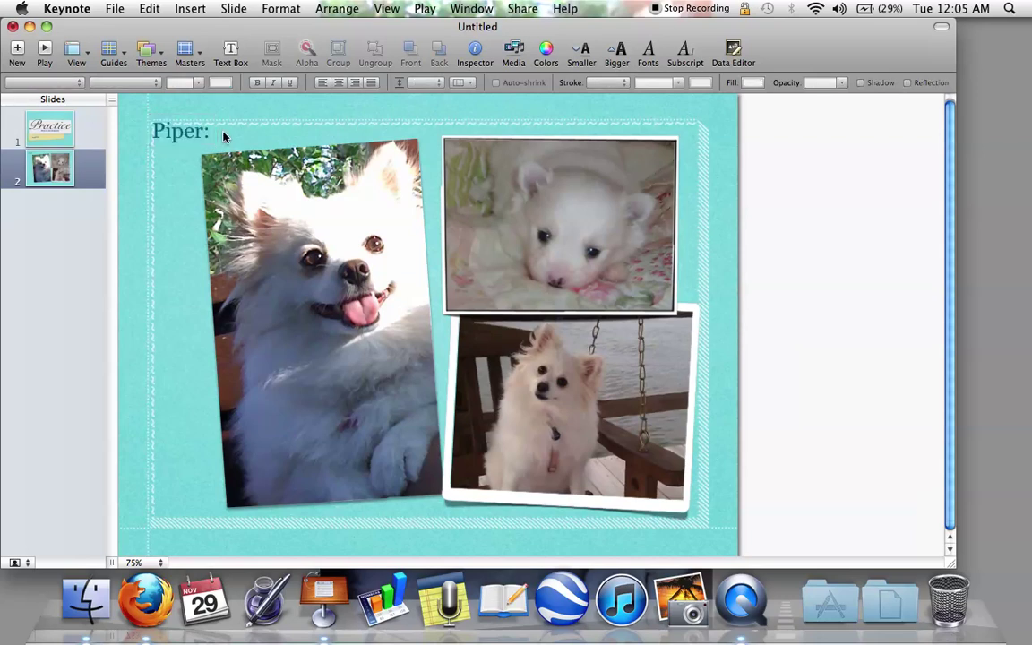
pyautogui.click(195, 133)
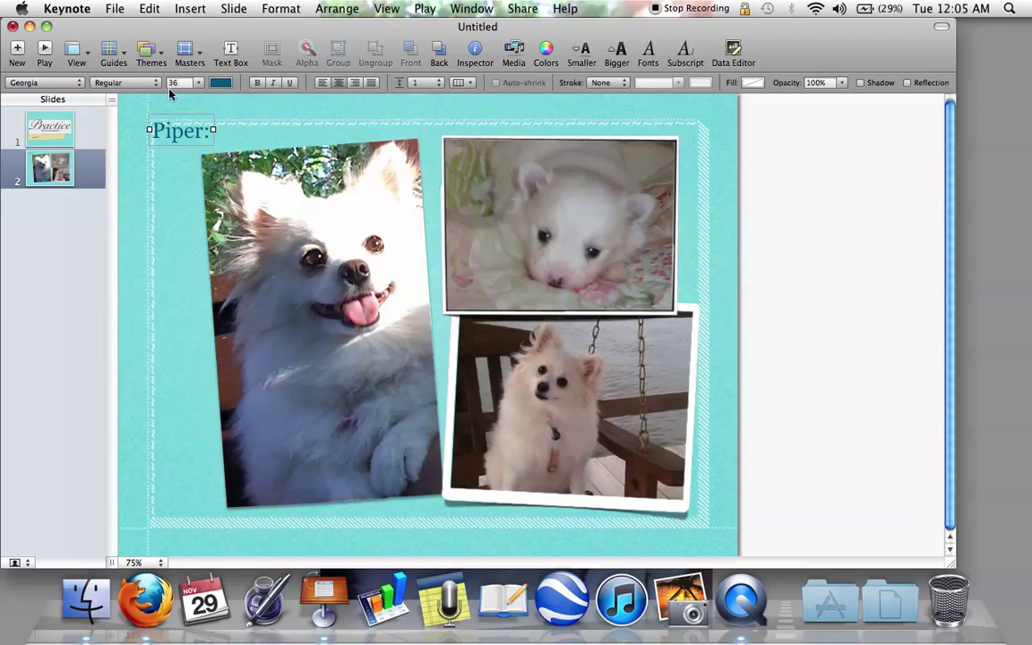
# Format the Piper: title as 64-point HeadLineA
pyautogui.click(198, 82)
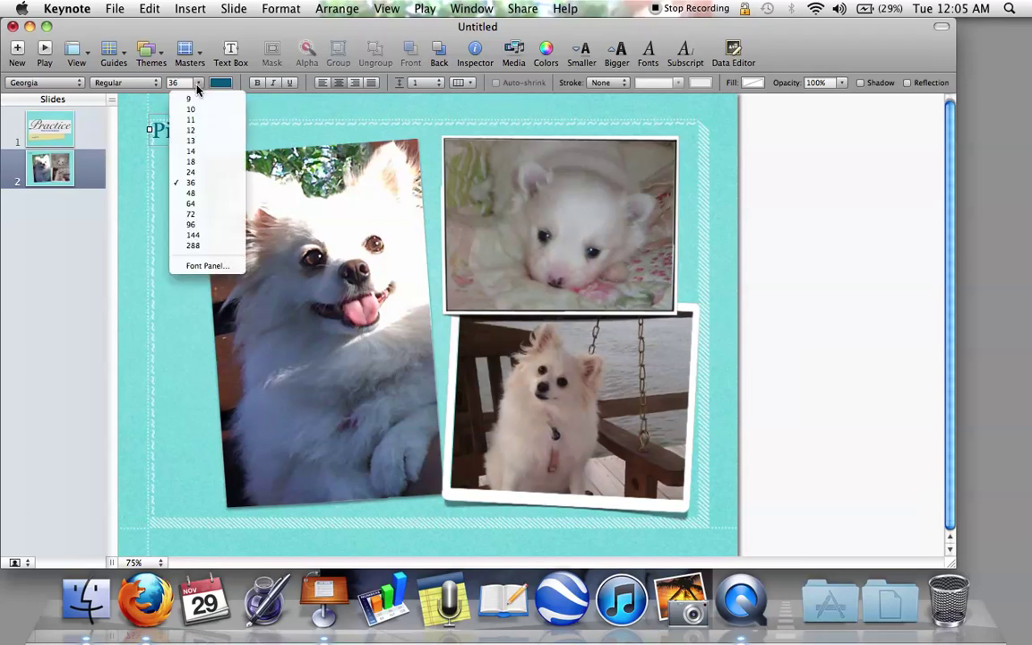
pyautogui.click(186, 202)
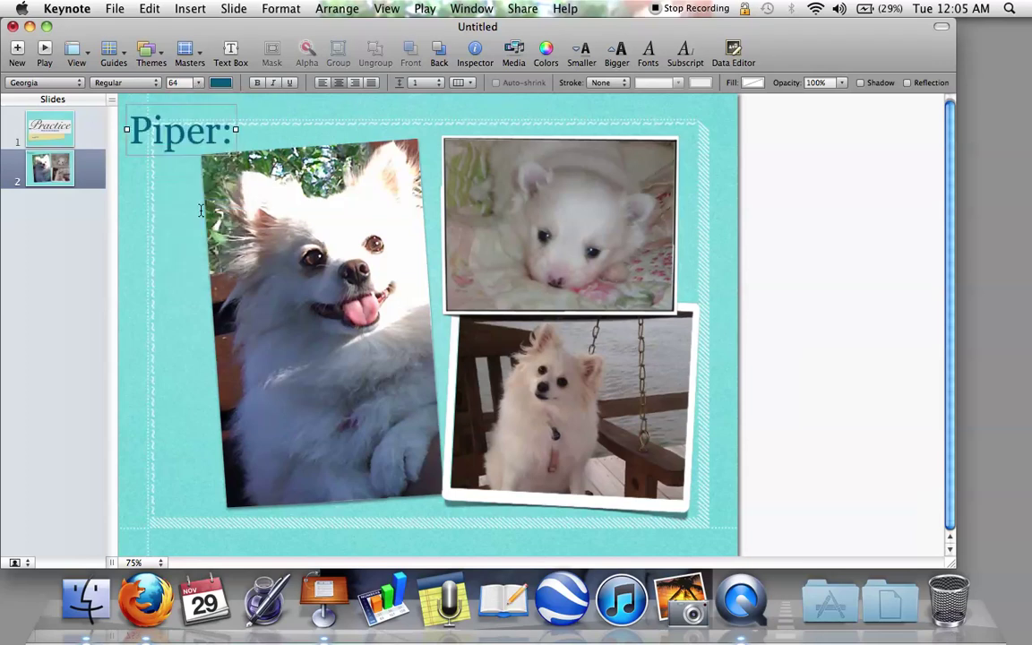
pyautogui.click(81, 86)
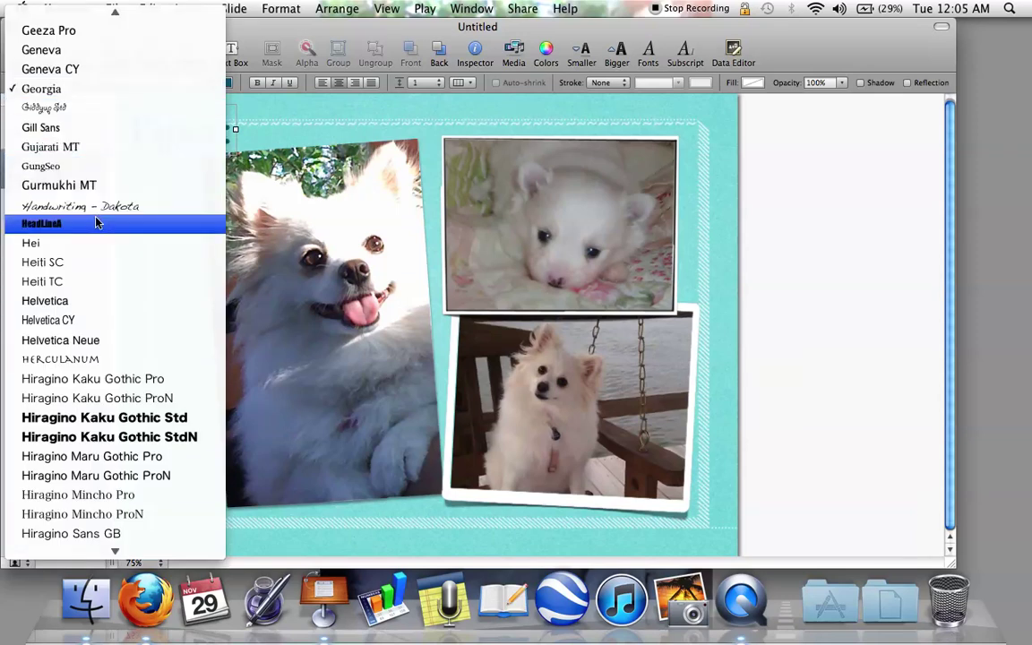
pyautogui.click(96, 223)
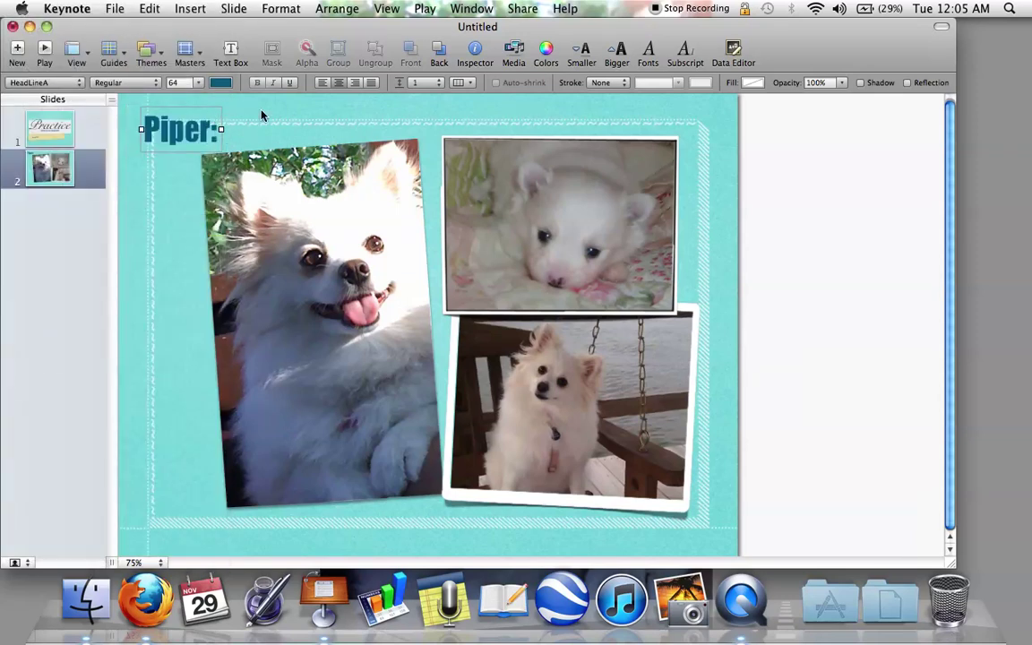
pyautogui.click(328, 126)
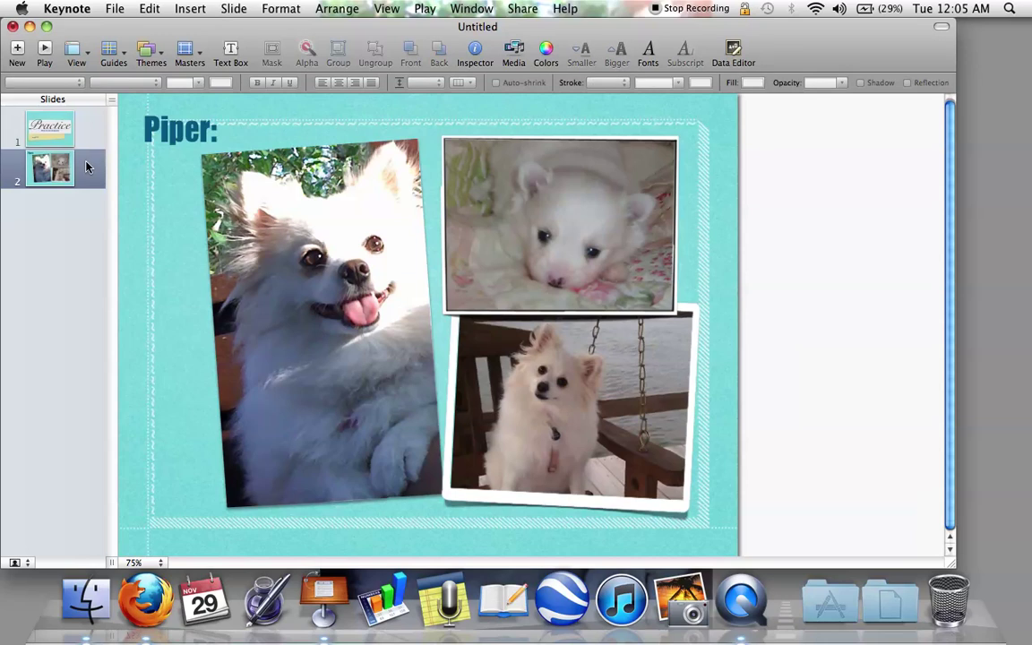
# Add slide 3 with the three-photo flower collage layout, comparing it with the 'Piper:' dog slide
pyautogui.click(17, 49)
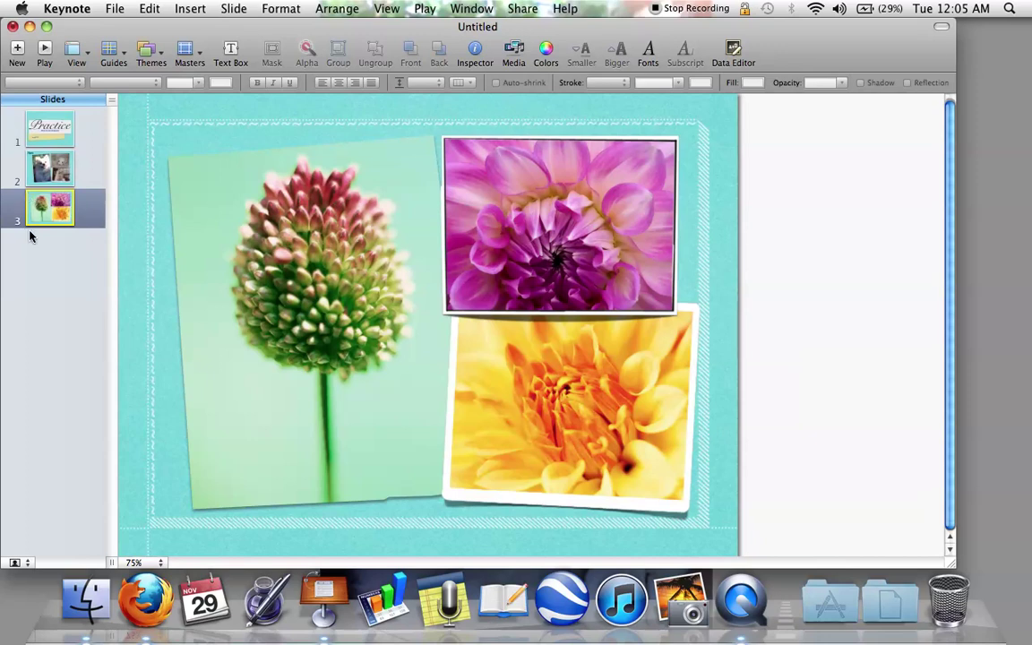
pyautogui.click(39, 163)
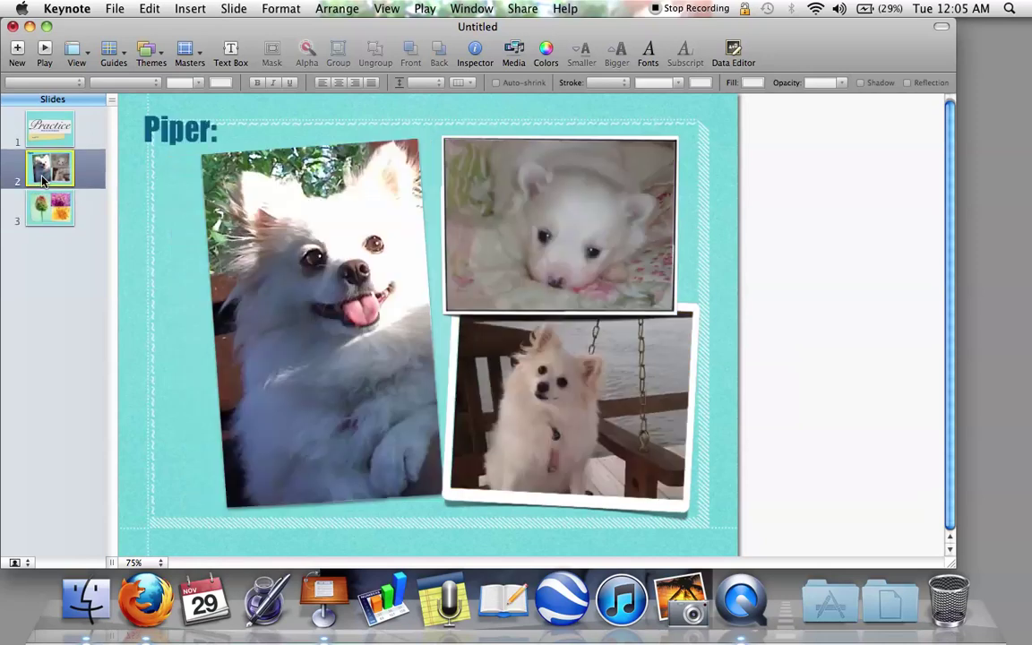
pyautogui.click(43, 207)
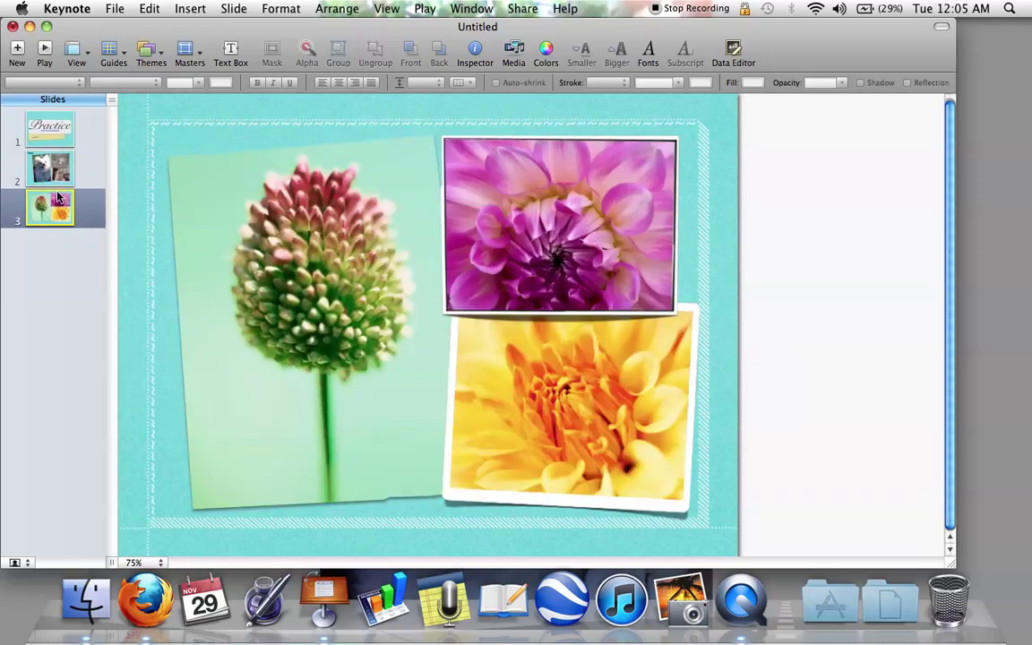
# Apply the white-and-orange Imagine theme to slide 3 and browse its slide masters, such as Bullets – Alternate
pyautogui.click(162, 56)
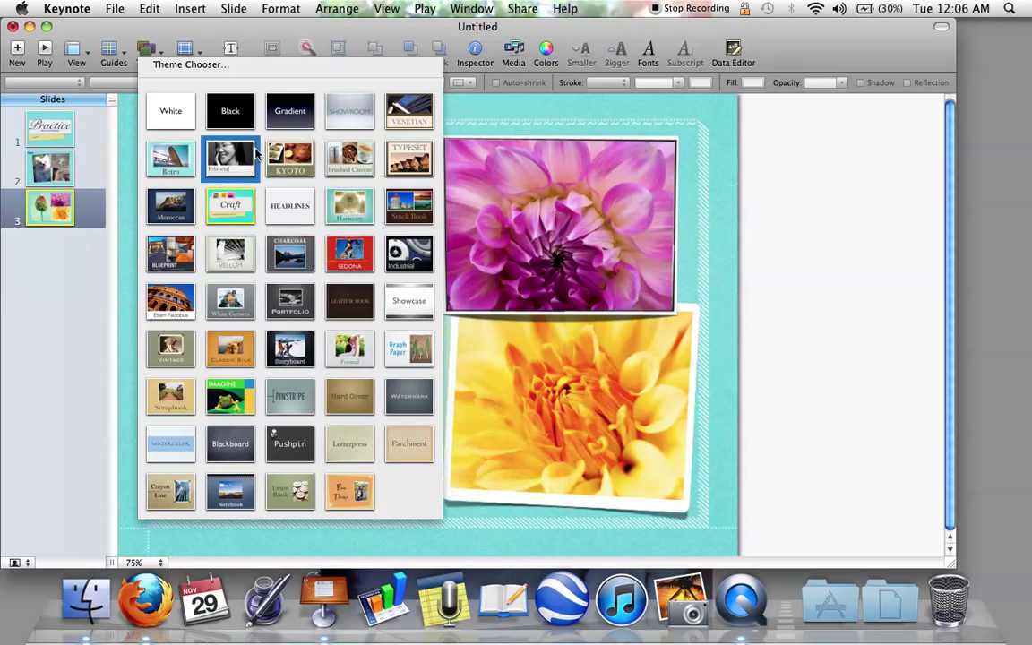
pyautogui.click(231, 395)
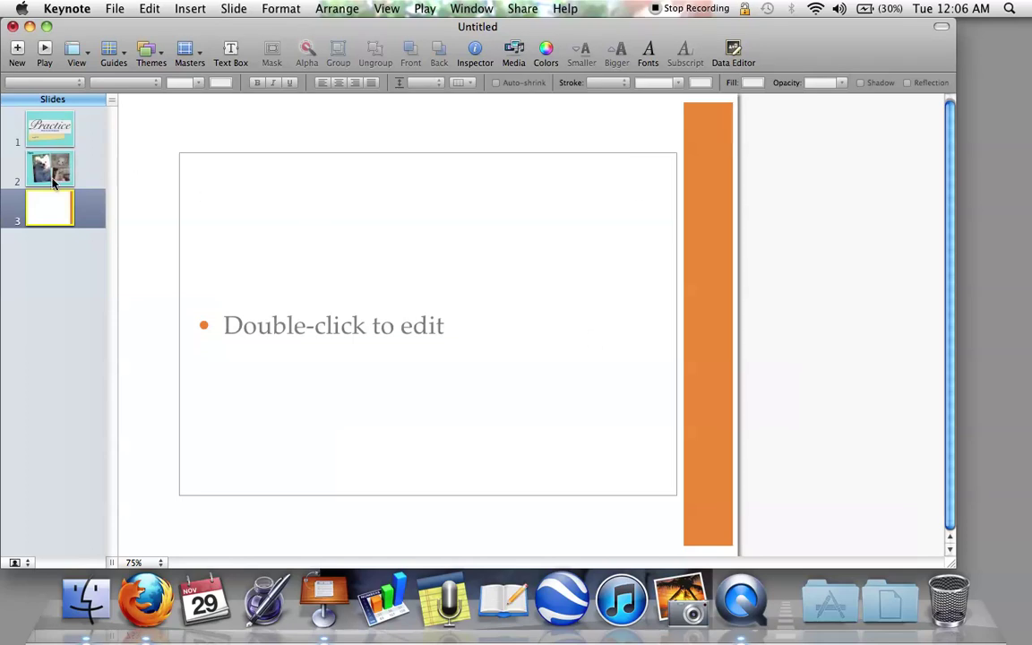
pyautogui.click(184, 49)
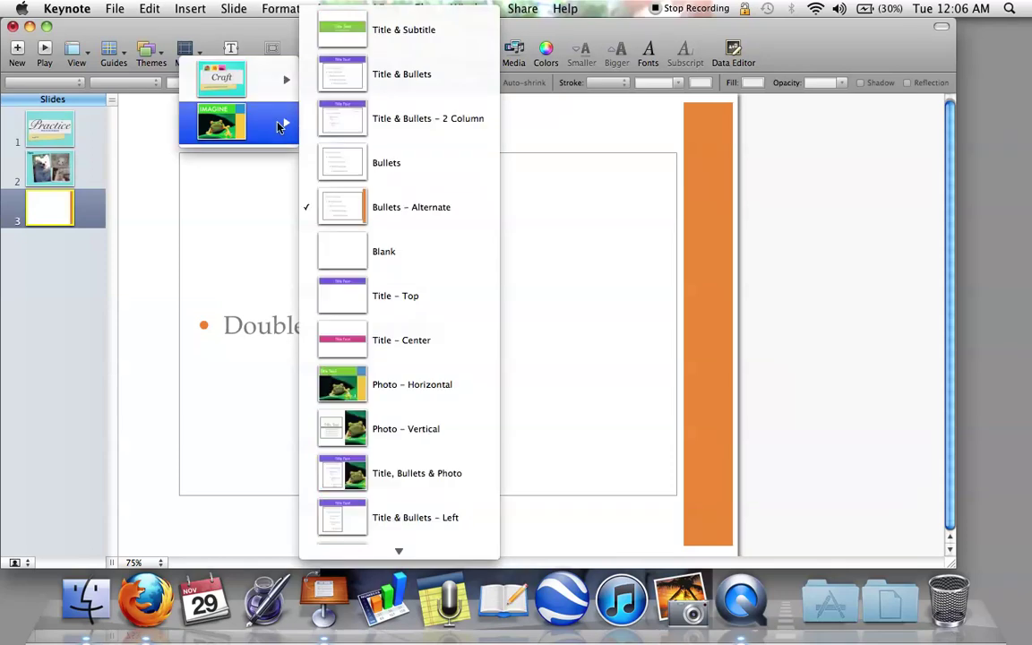
pyautogui.moveTo(253, 85)
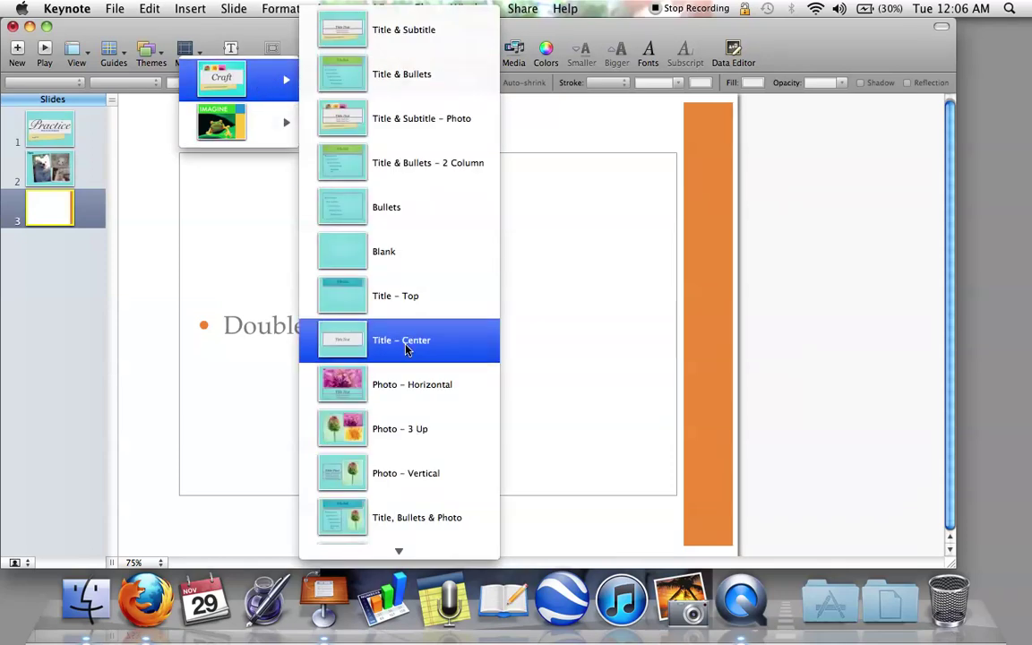
pyautogui.moveTo(249, 121)
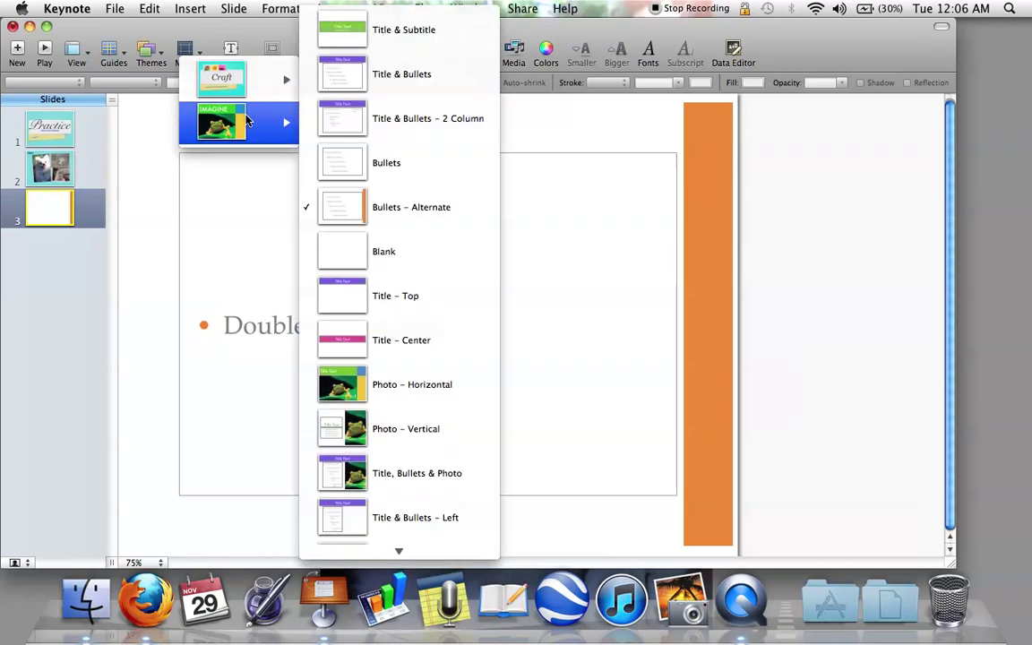
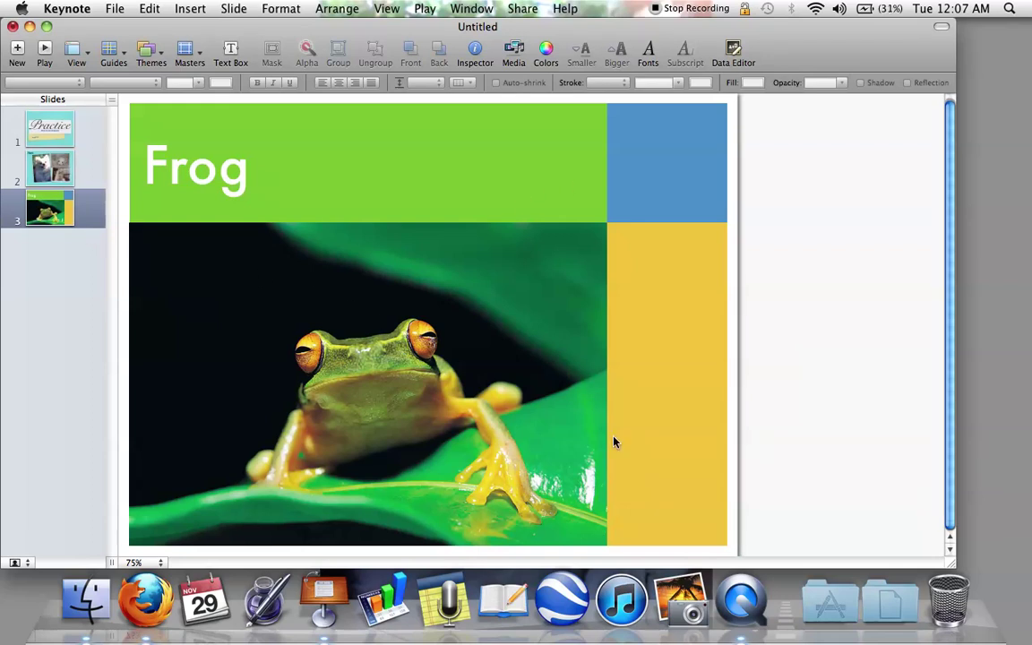
# Apply the Title & Bullets master to the third slide, Frog, replacing its photo
pyautogui.click(54, 212)
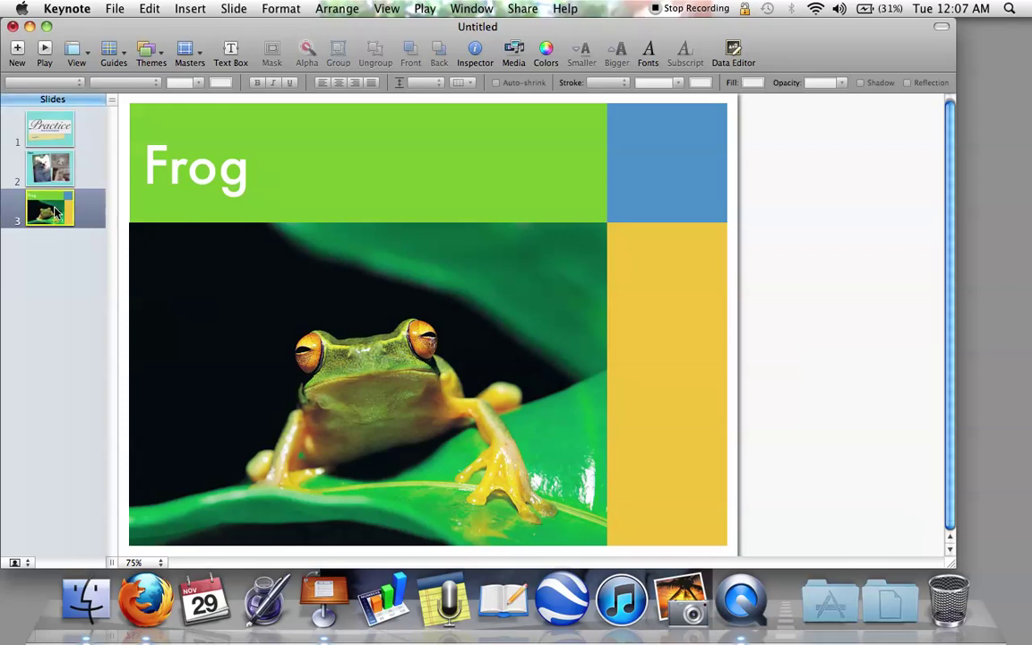
pyautogui.click(201, 54)
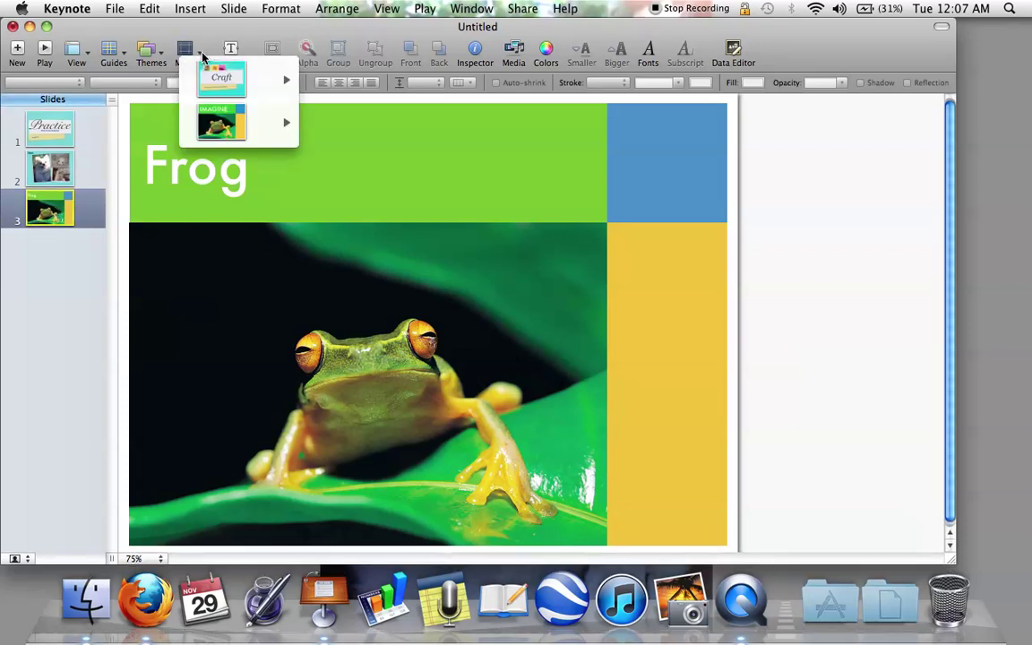
pyautogui.moveTo(231, 112)
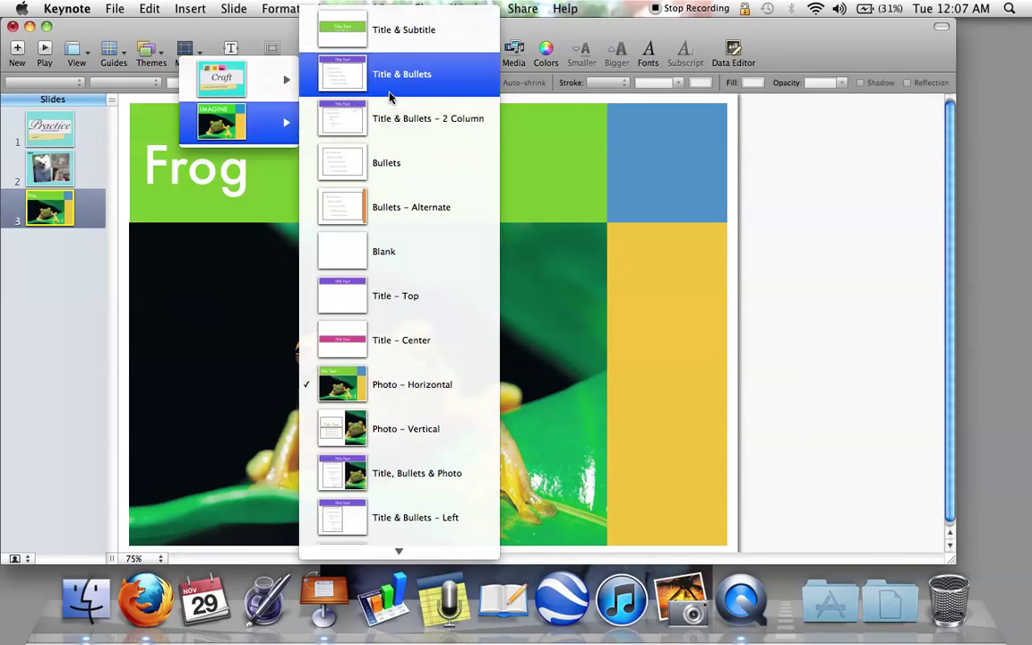
pyautogui.moveTo(283, 75)
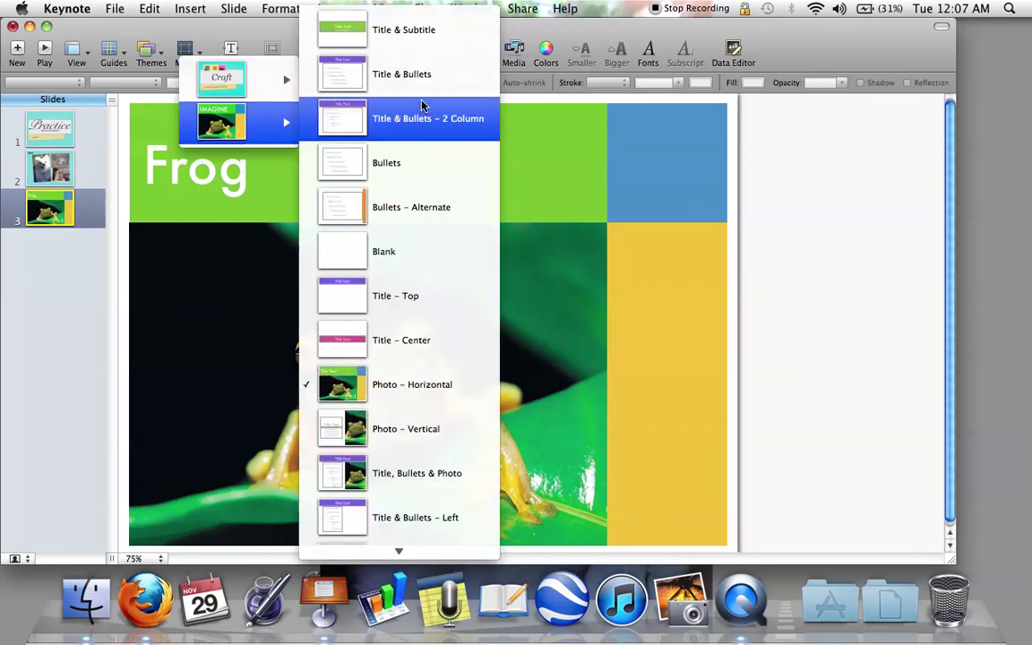
pyautogui.click(385, 78)
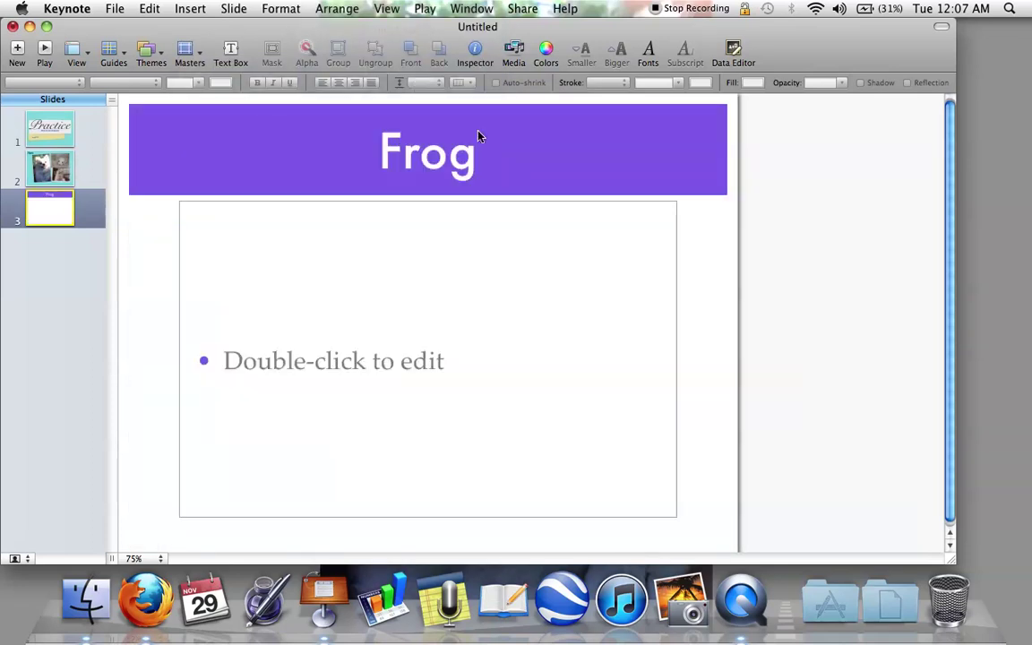
# Type the first bullets info, info2 and info3, plus a duplicate info3 line, in the body box
pyautogui.click(459, 372)
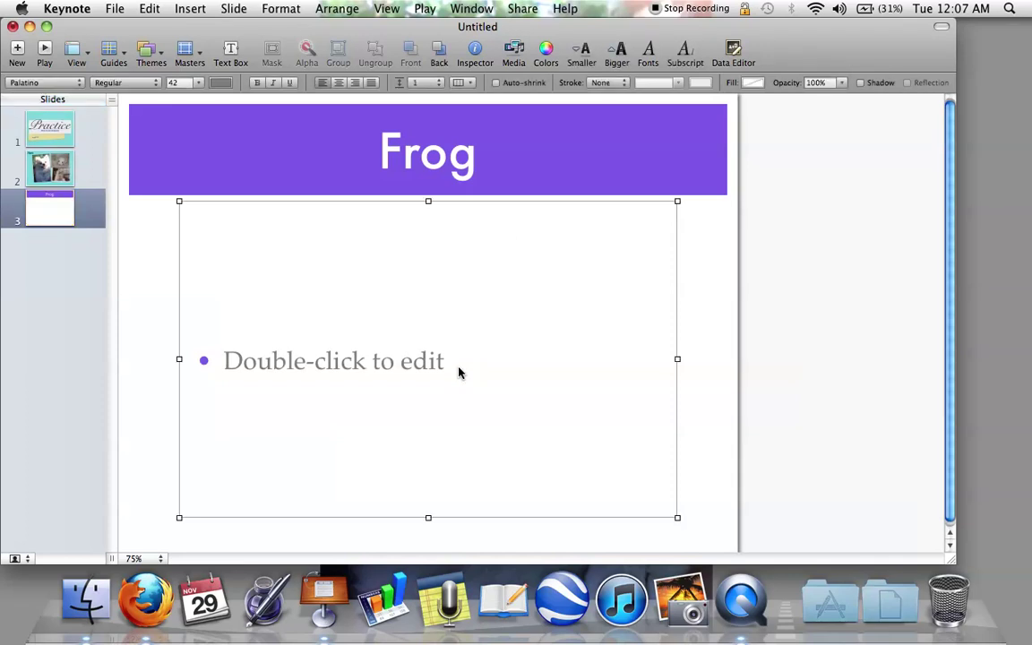
pyautogui.click(459, 373)
pyautogui.write('info')
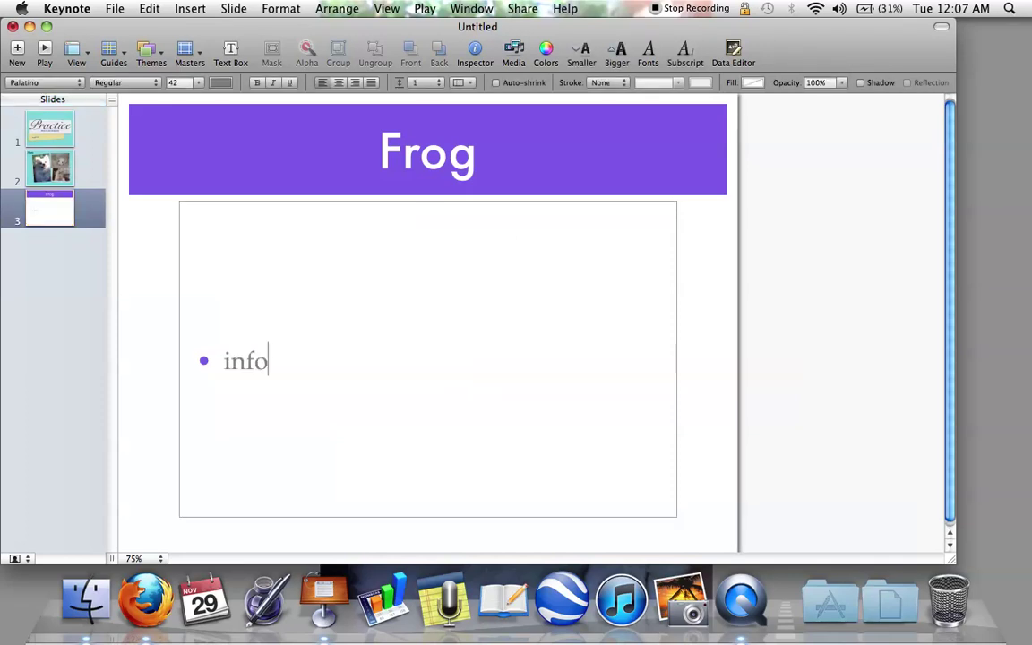
pyautogui.press('Return')
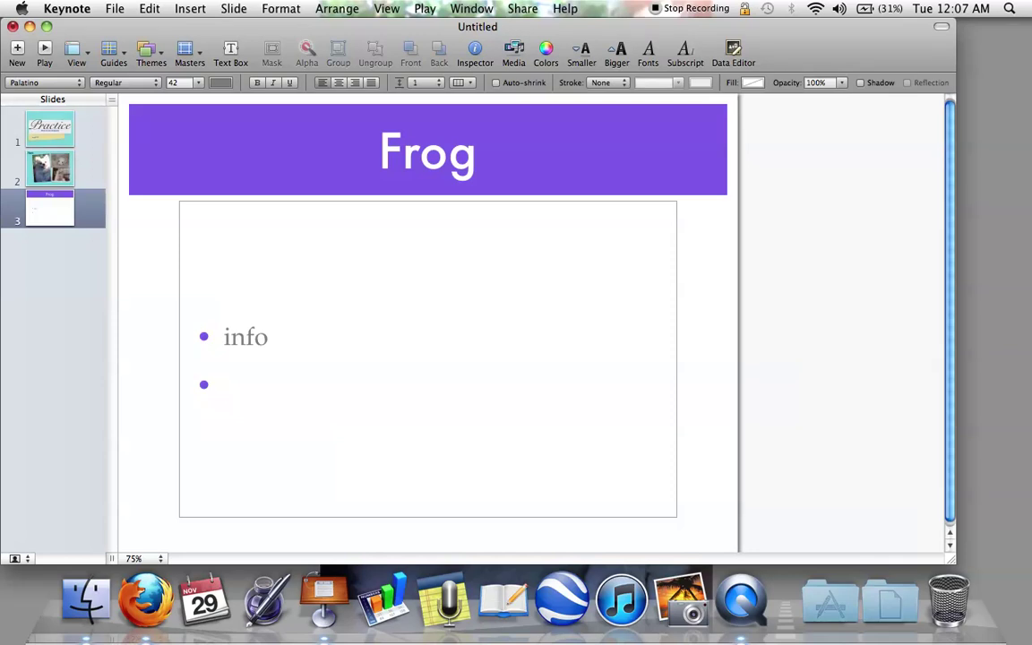
pyautogui.write('info2')
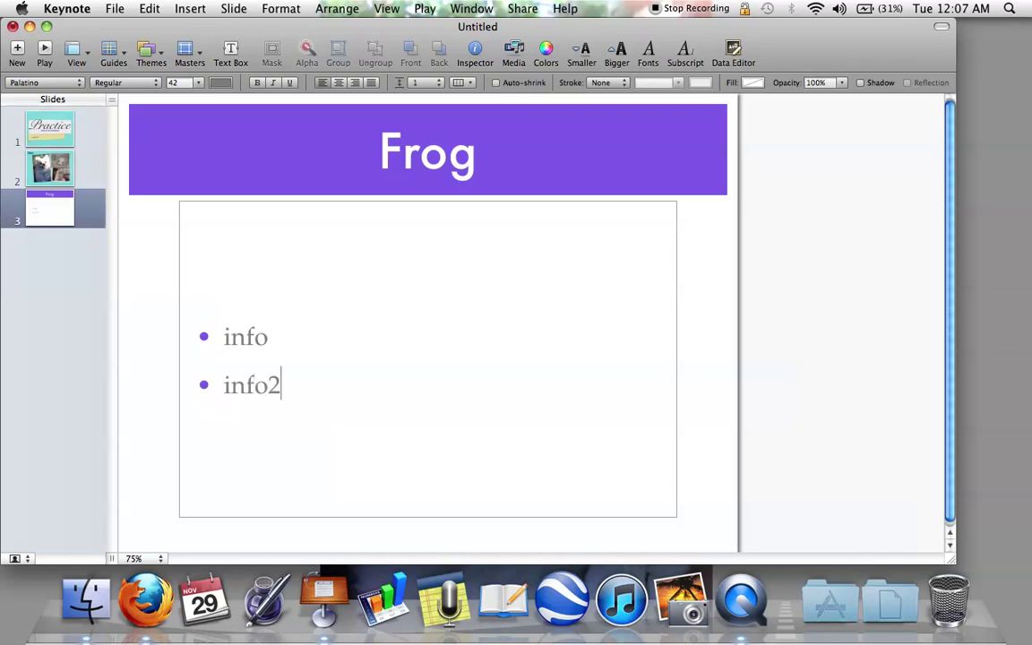
pyautogui.press('Return')
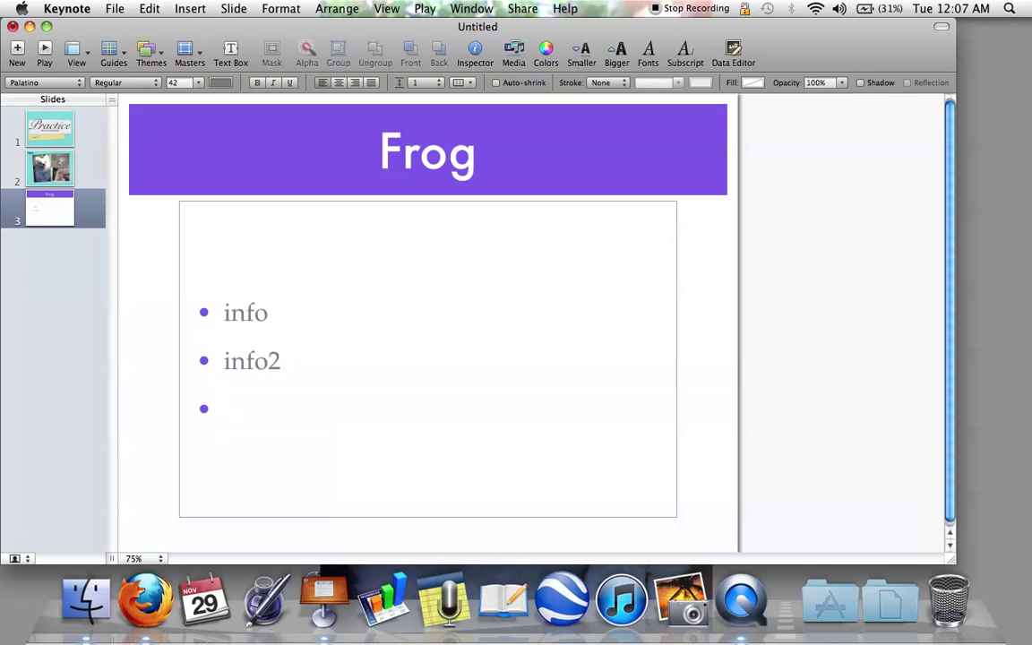
pyautogui.write('info3')
pyautogui.press('Return')
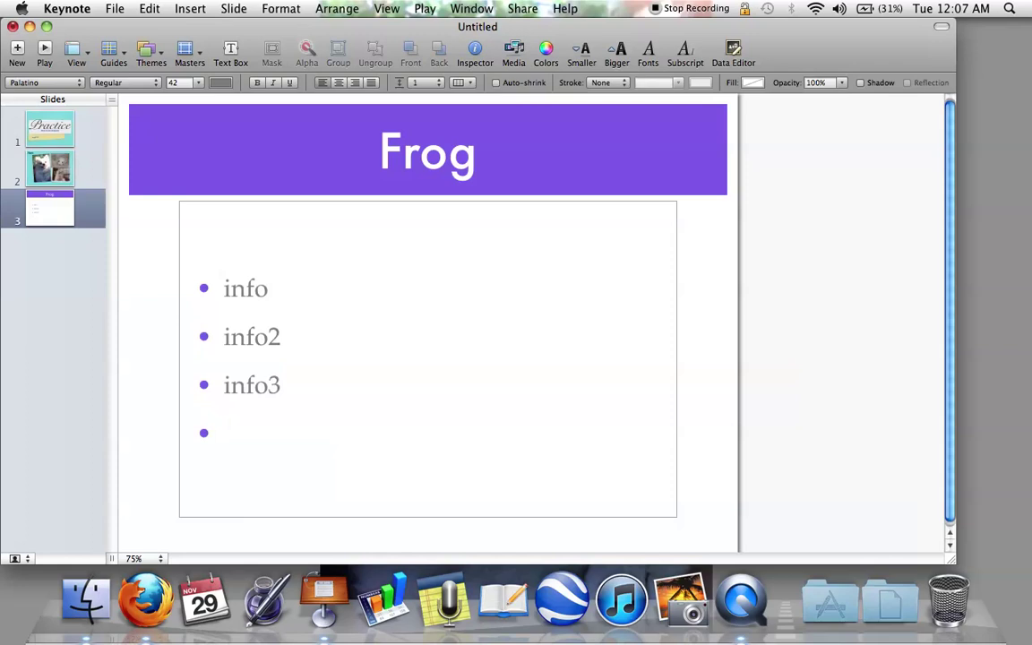
pyautogui.write('info3')
pyautogui.press('Return')
# Correct the fourth bullet to info4, the fifth to info5, and add a sixth bullet info6
pyautogui.click(288, 410)
pyautogui.press('BackSpace')
pyautogui.write('4')
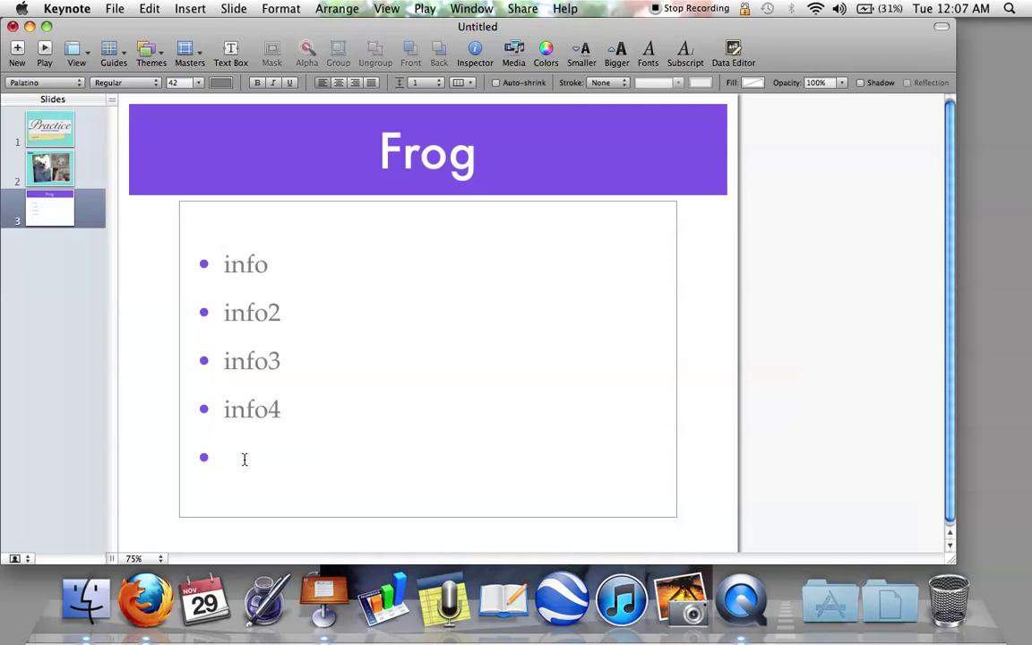
pyautogui.click(243, 460)
pyautogui.write('info6')
pyautogui.press('BackSpace')
pyautogui.write('5')
pyautogui.press('Return')
pyautogui.write('info')
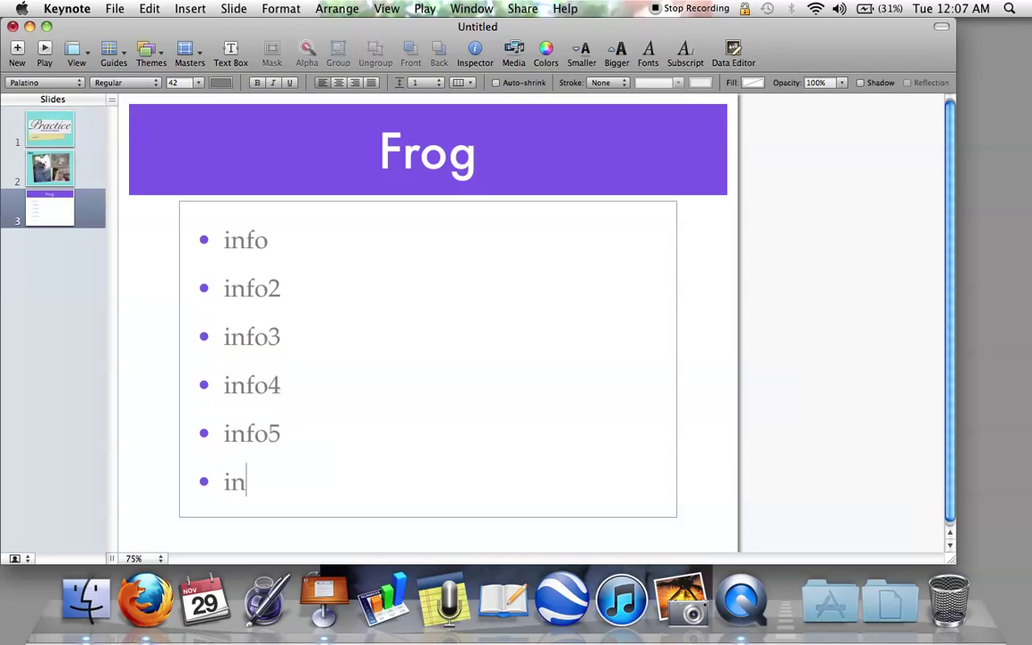
pyautogui.write('6')
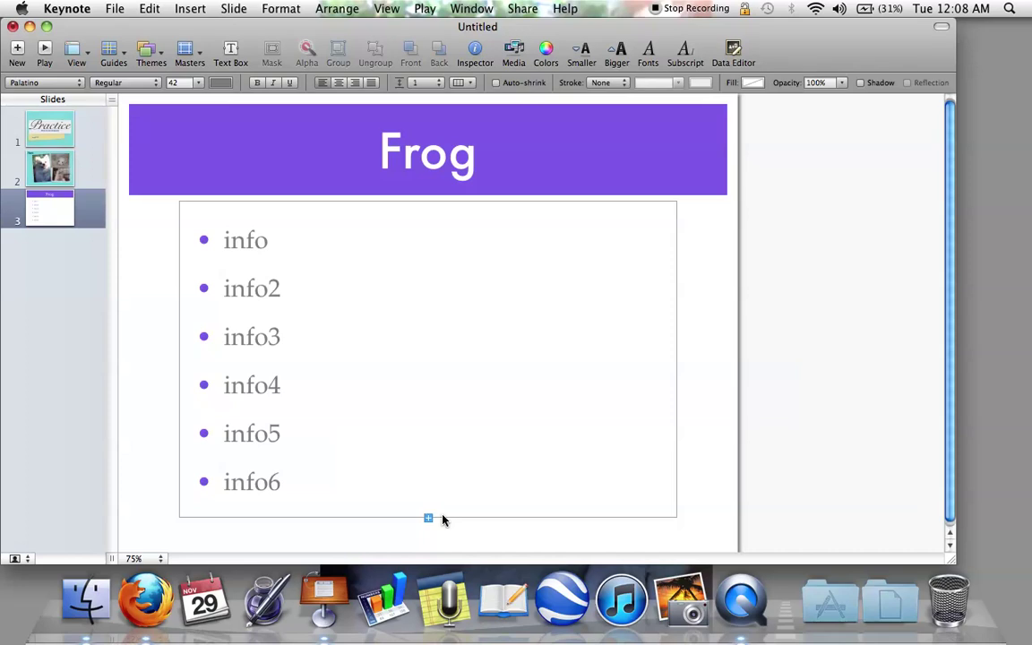
# Move the bullet box up and stretch it taller so info7 shows
pyautogui.click(714, 362)
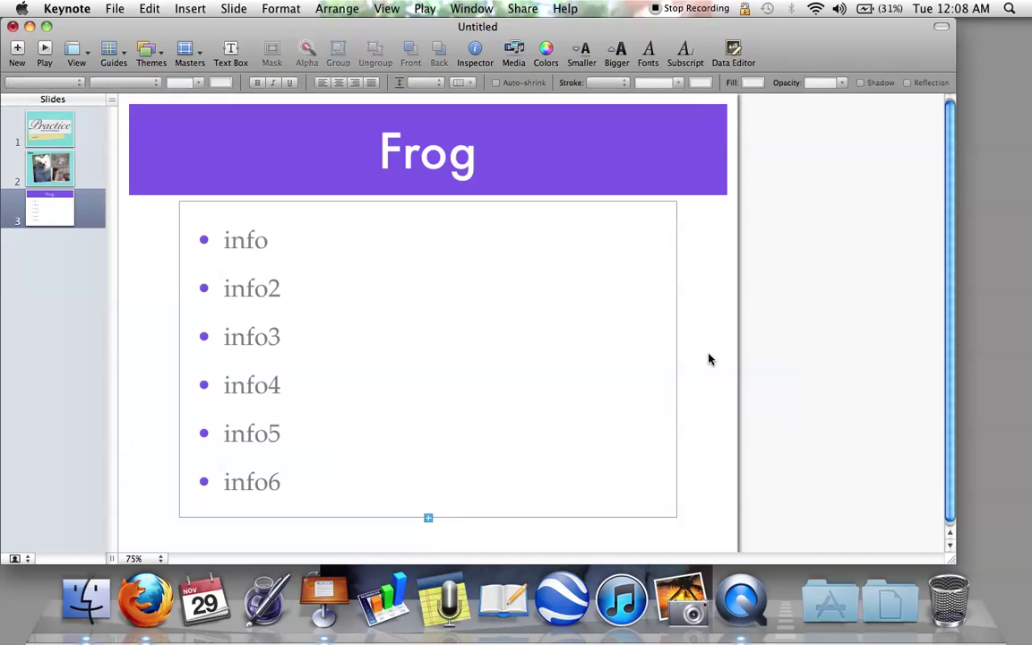
pyautogui.click(573, 337)
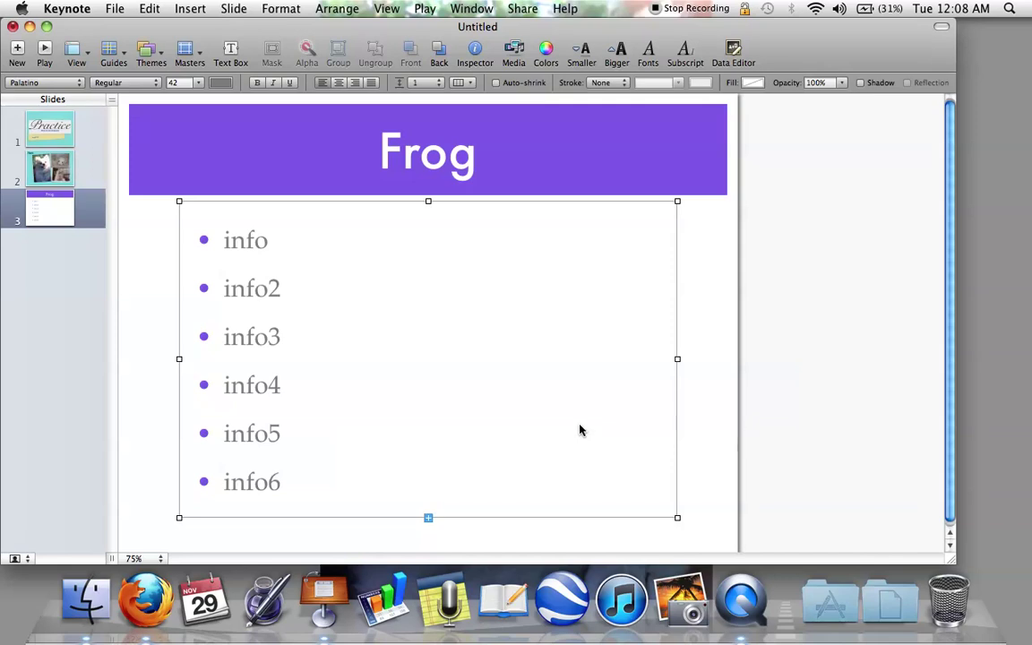
pyautogui.moveTo(580, 431); pyautogui.dragTo(569, 405)
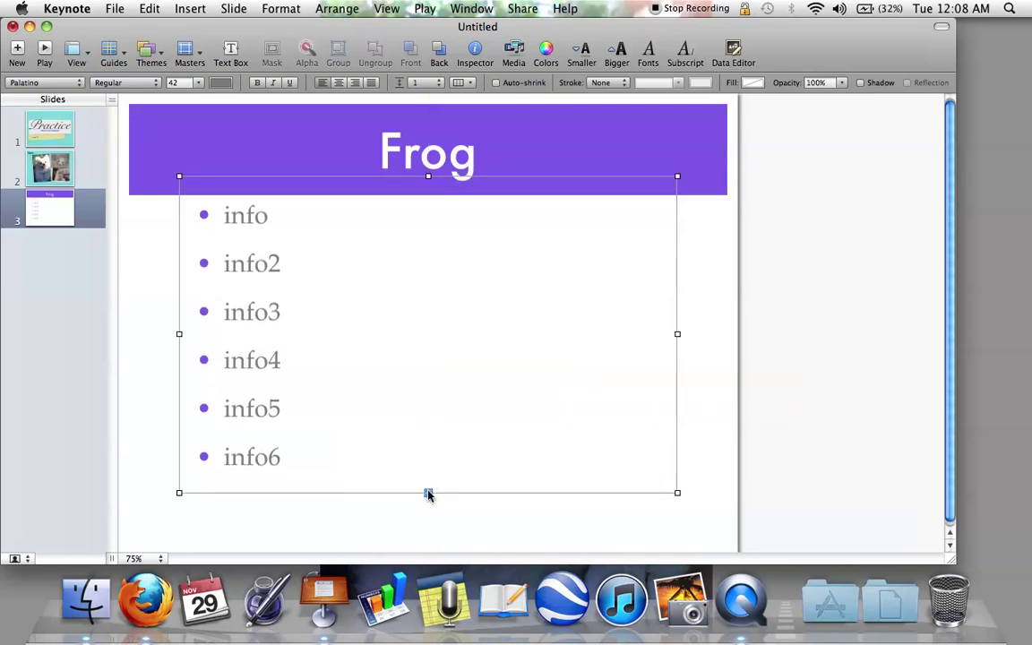
pyautogui.moveTo(428, 494); pyautogui.dragTo(426, 545)
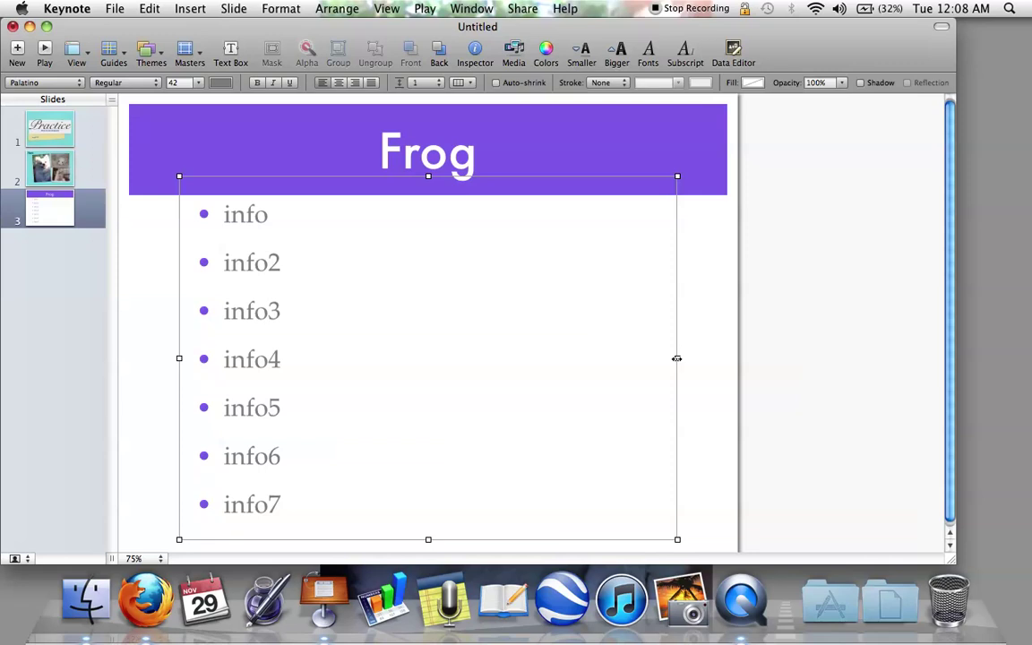
# Narrow the bullet box around its text and centre it under the Frog title
pyautogui.moveTo(676, 358); pyautogui.dragTo(331, 369)
pyautogui.moveTo(249, 359); pyautogui.dragTo(420, 357)
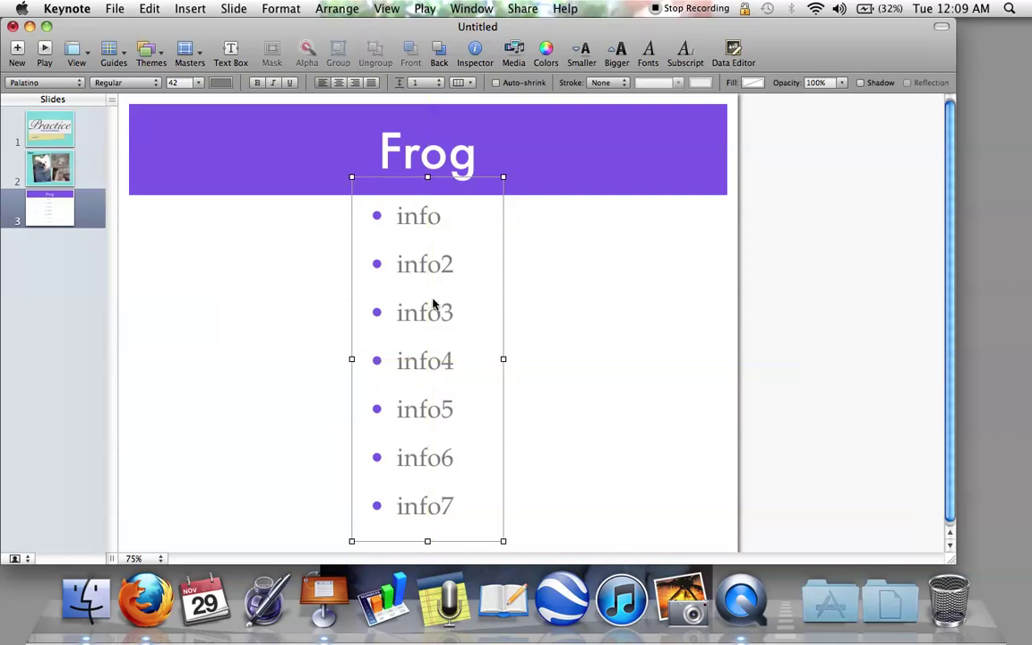
pyautogui.click(553, 387)
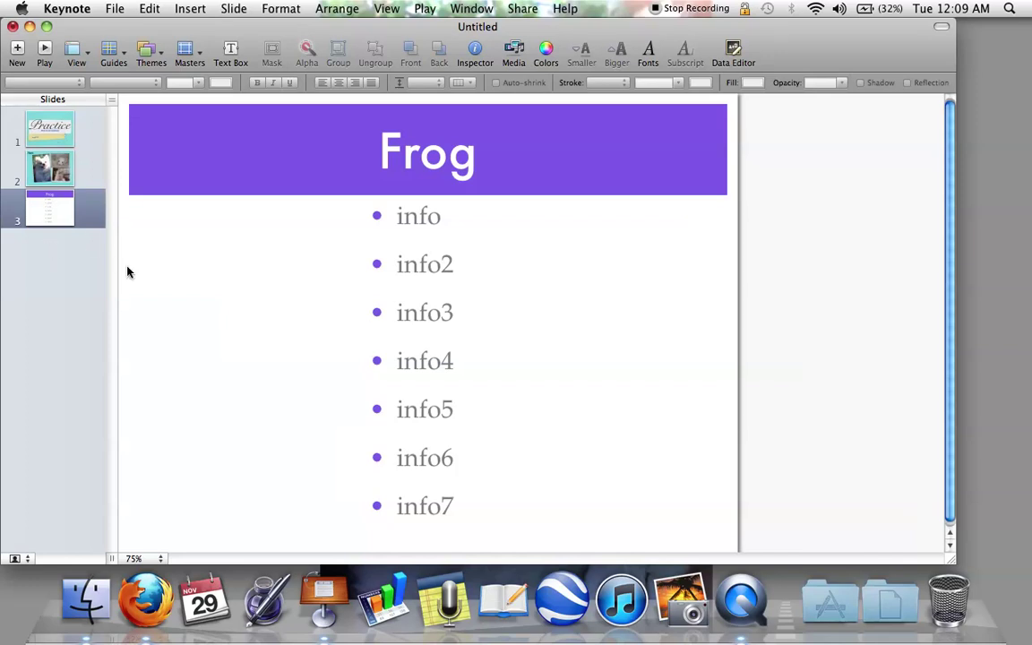
# Give the presentation the Craft theme, turning the Frog slide turquoise with a green title banner
pyautogui.click(63, 172)
pyautogui.click(67, 215)
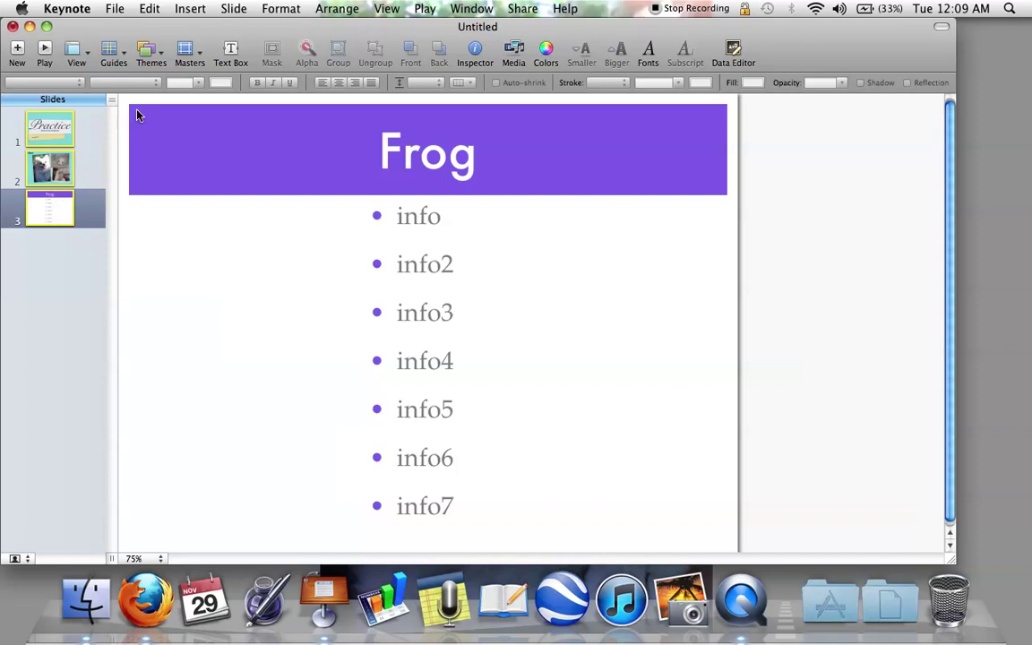
pyautogui.click(162, 58)
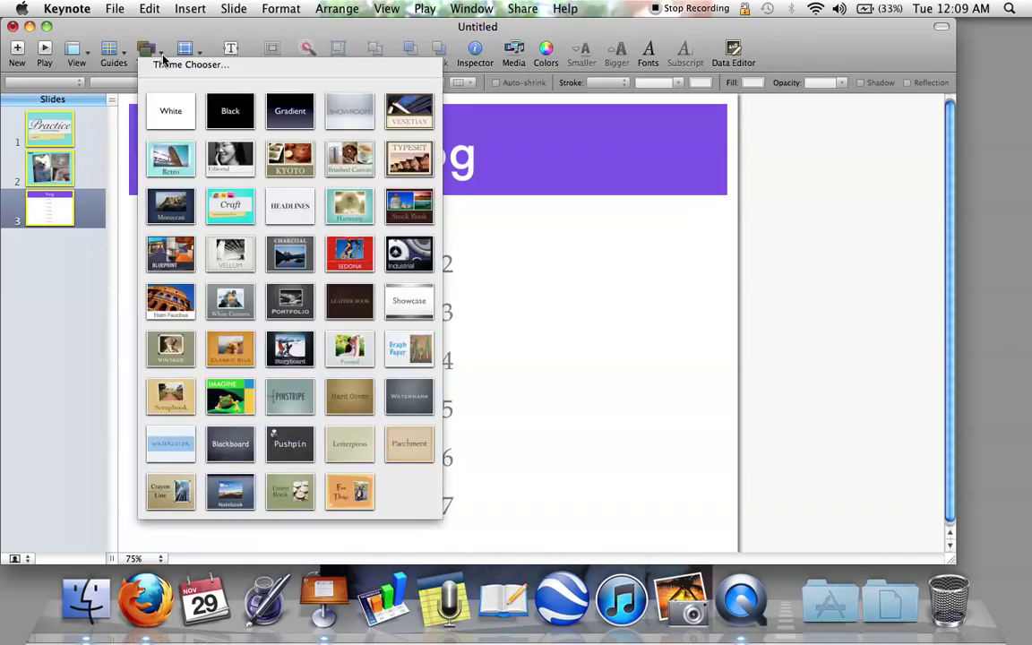
pyautogui.click(228, 205)
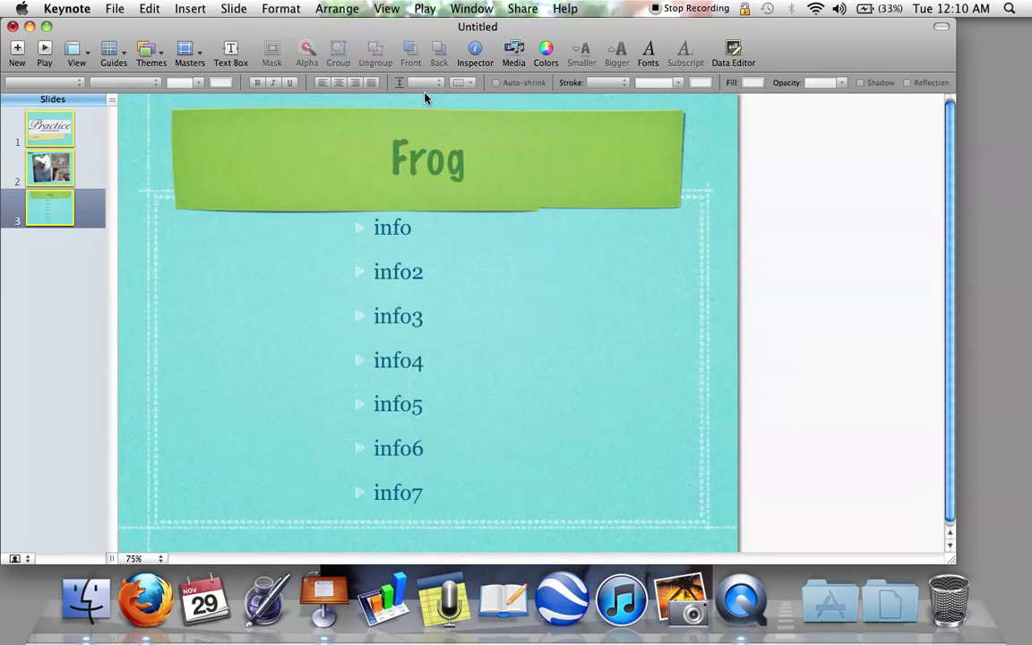
# Make the Frog title text white
pyautogui.click(439, 160)
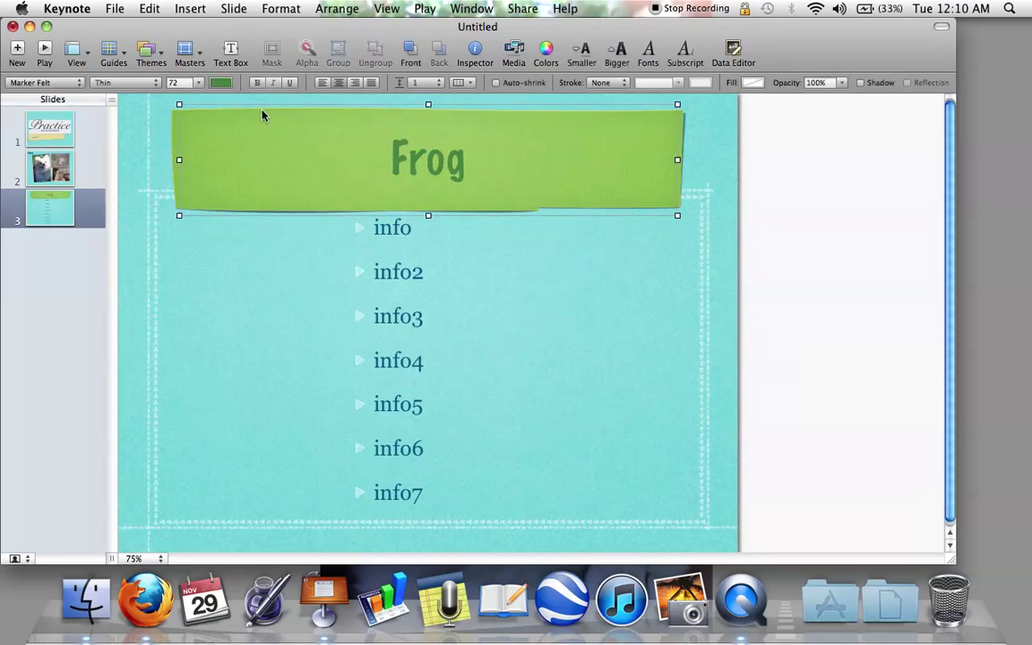
pyautogui.click(221, 82)
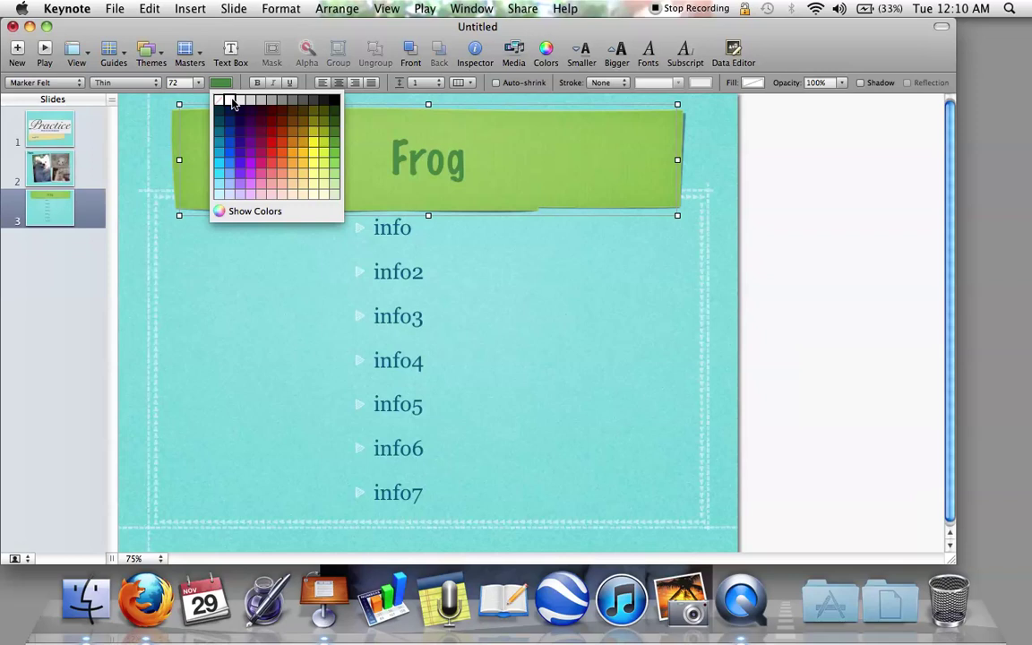
pyautogui.click(230, 100)
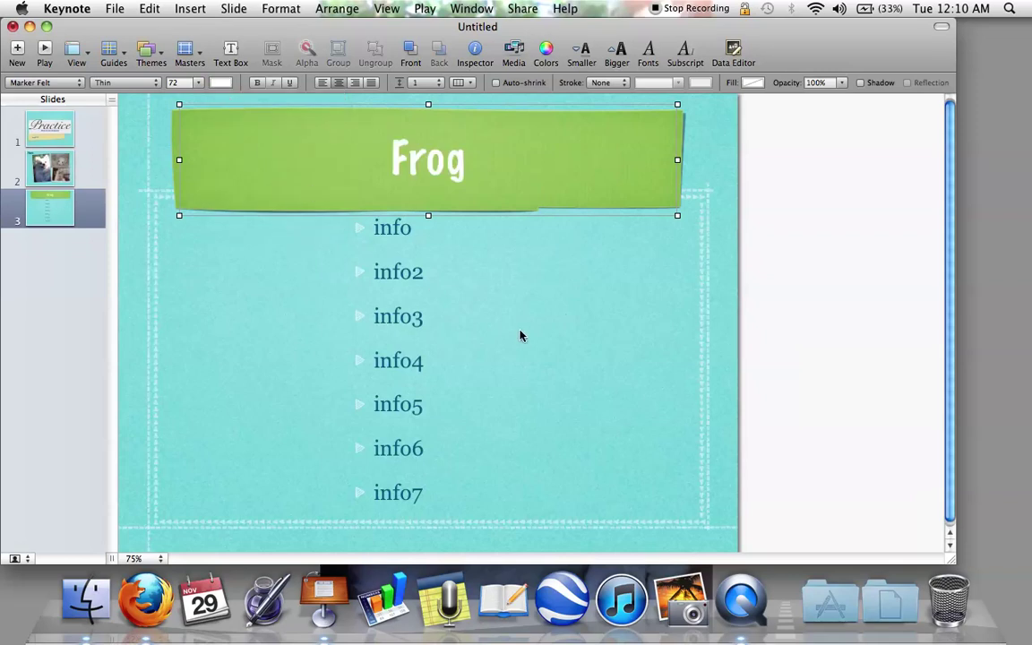
pyautogui.click(454, 334)
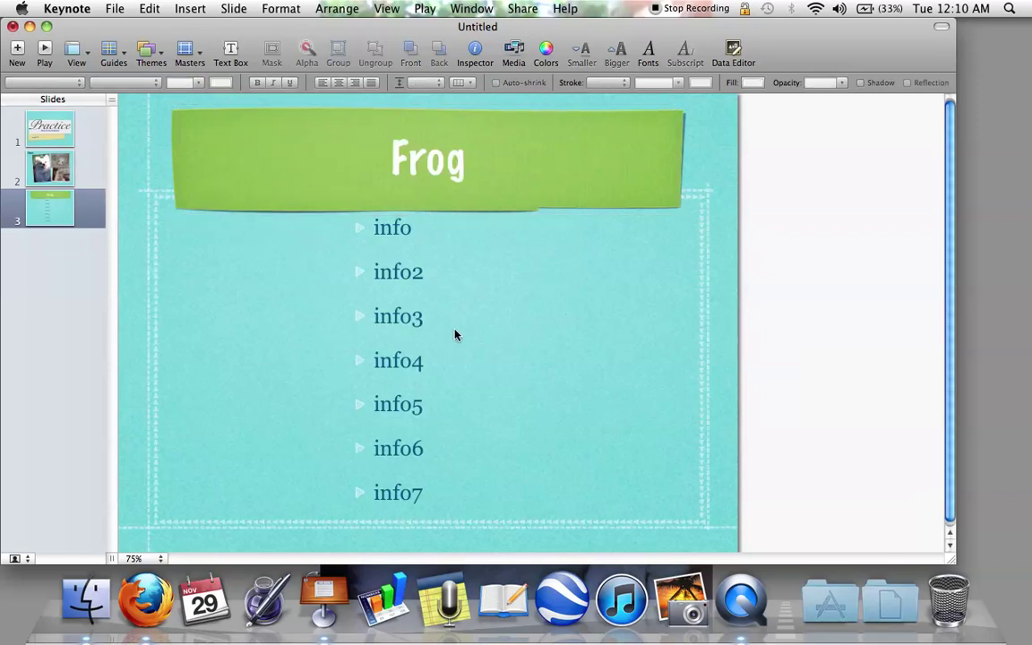
# Make the seven bullet items white and bold
pyautogui.click(406, 327)
pyautogui.click(224, 84)
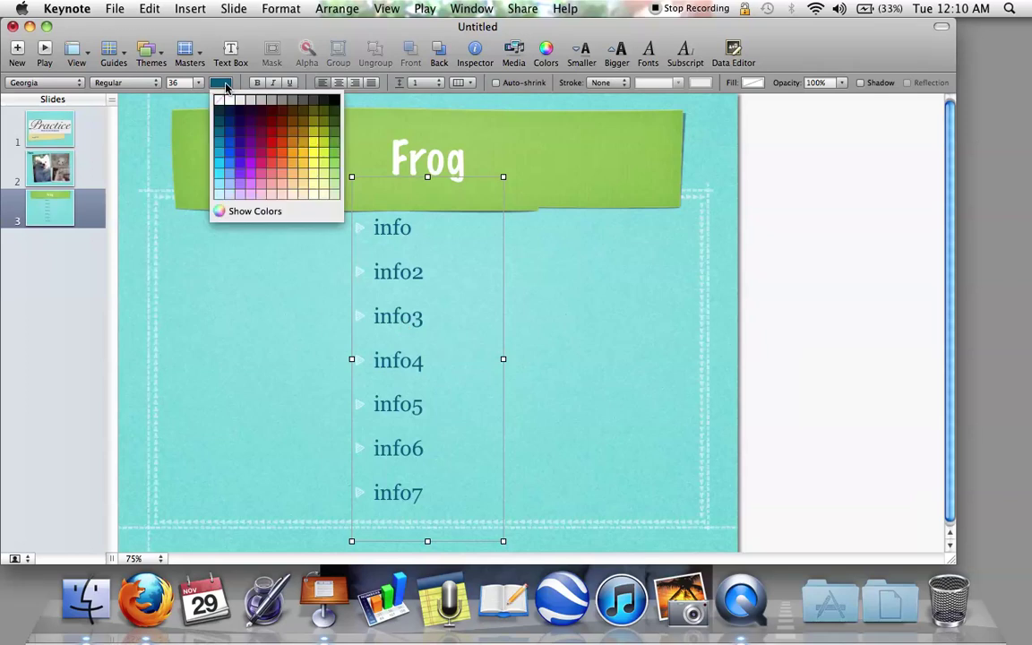
pyautogui.click(231, 101)
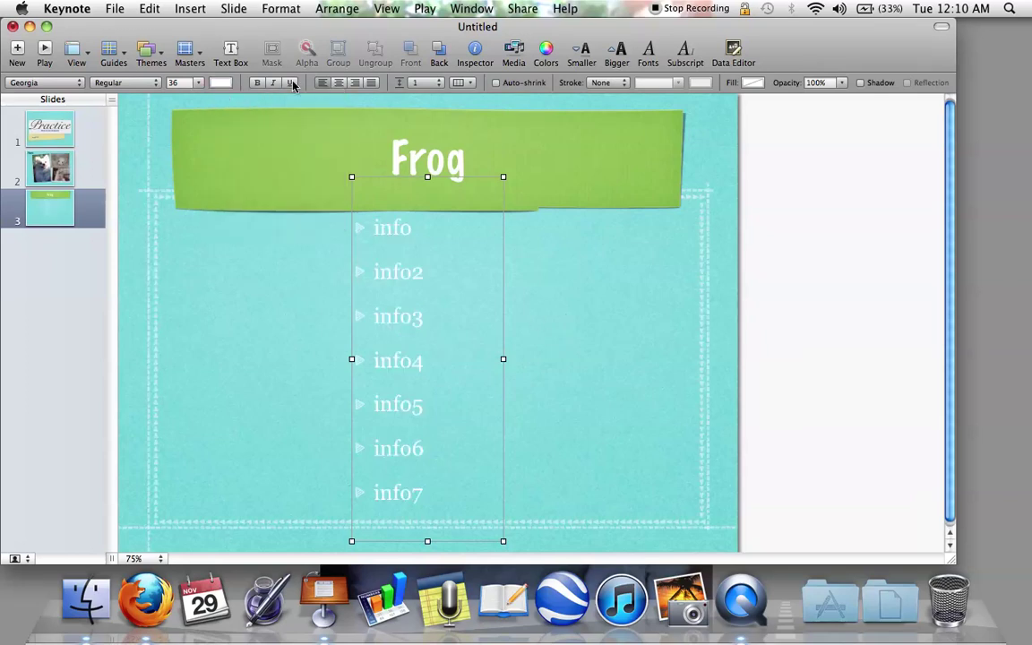
pyautogui.click(257, 82)
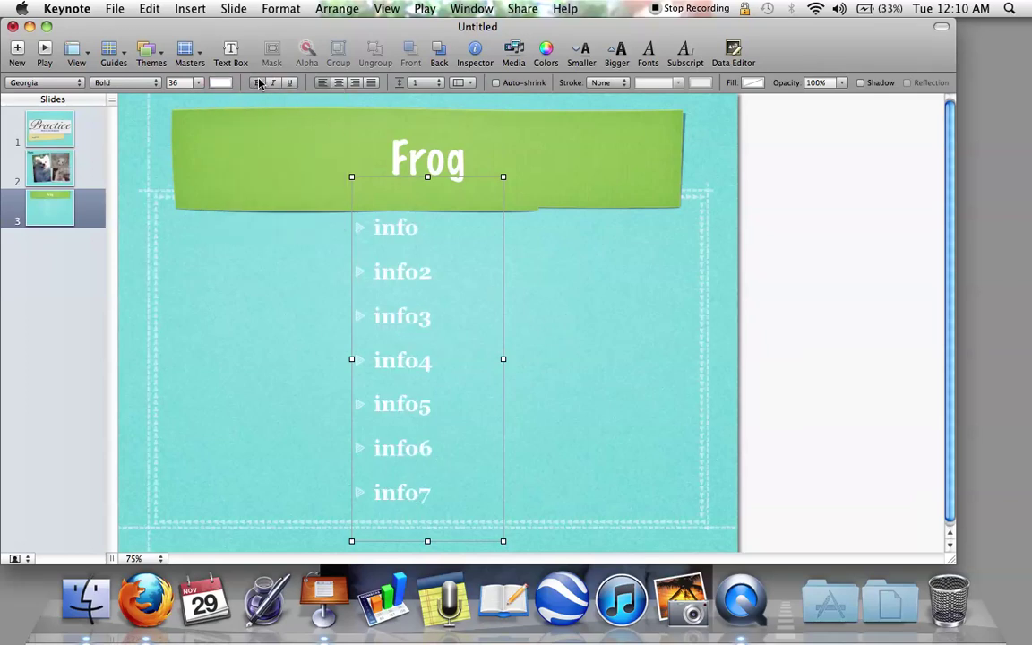
pyautogui.click(618, 375)
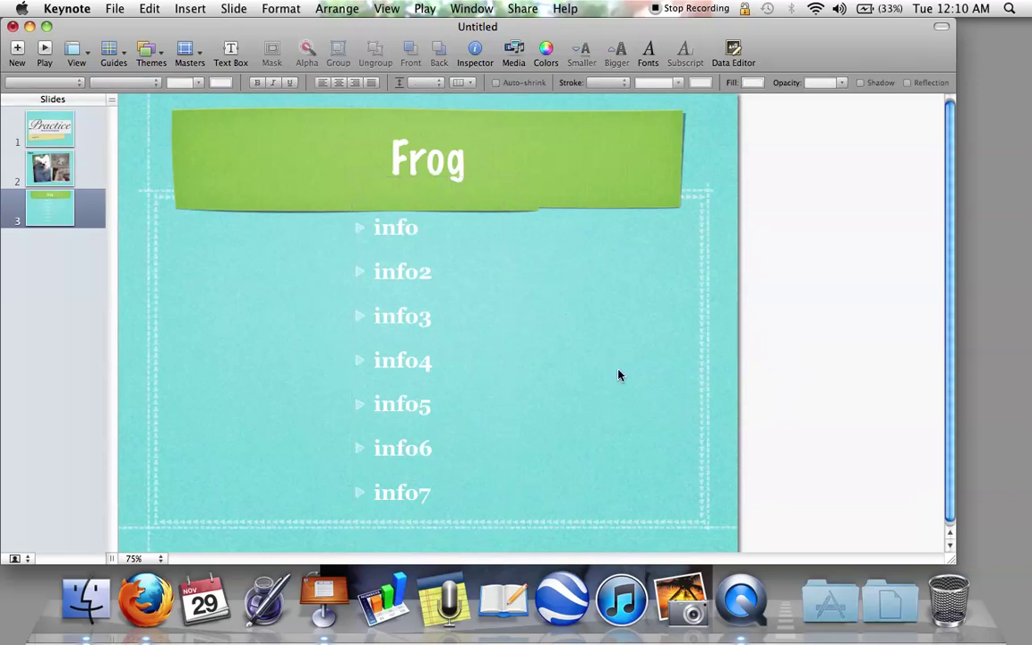